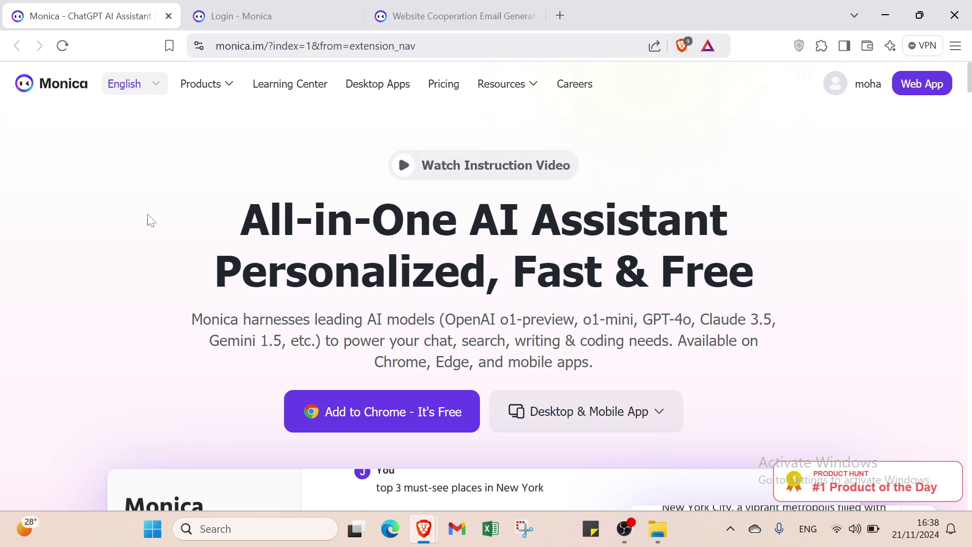
Search Google for 'monica', open the monica.im result, and close the extra tab
click(564, 15)
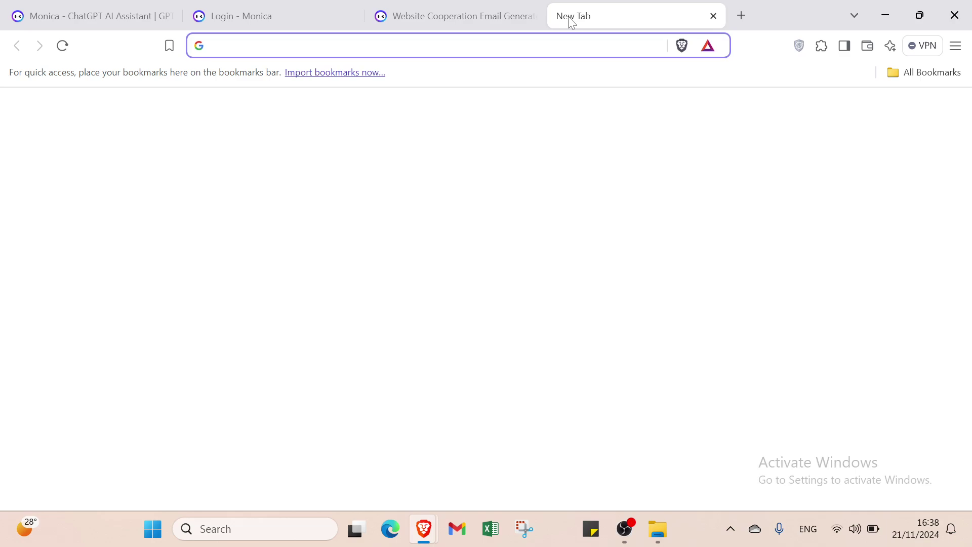
text(monica)
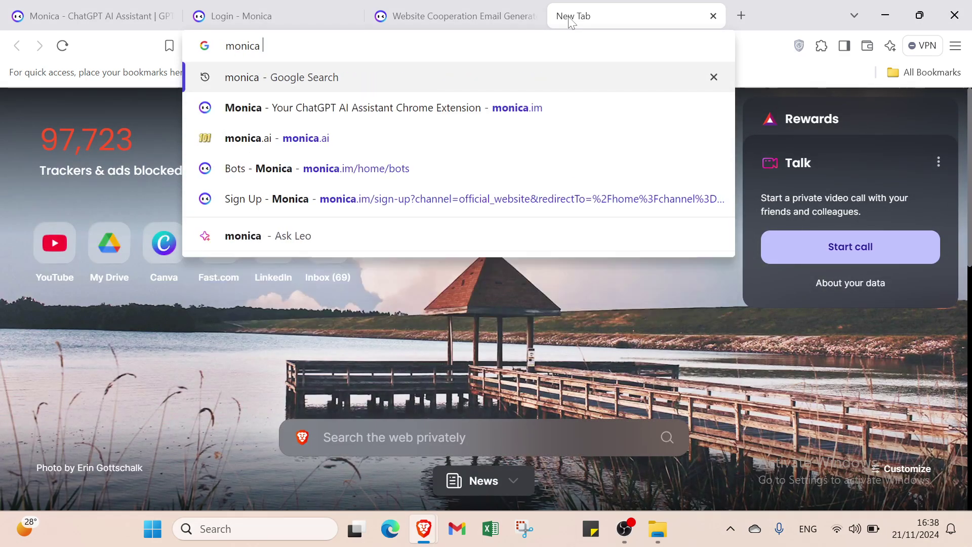
key(Return)
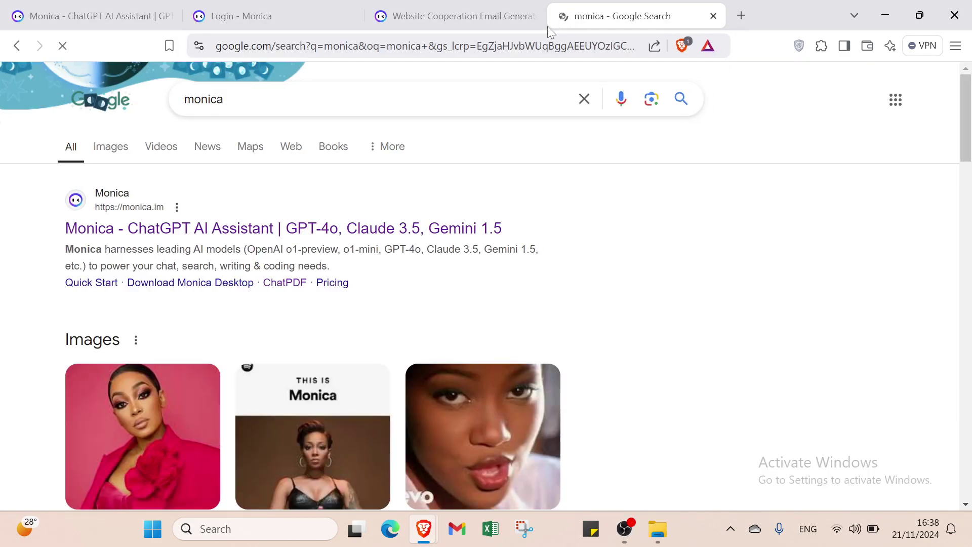
click(346, 242)
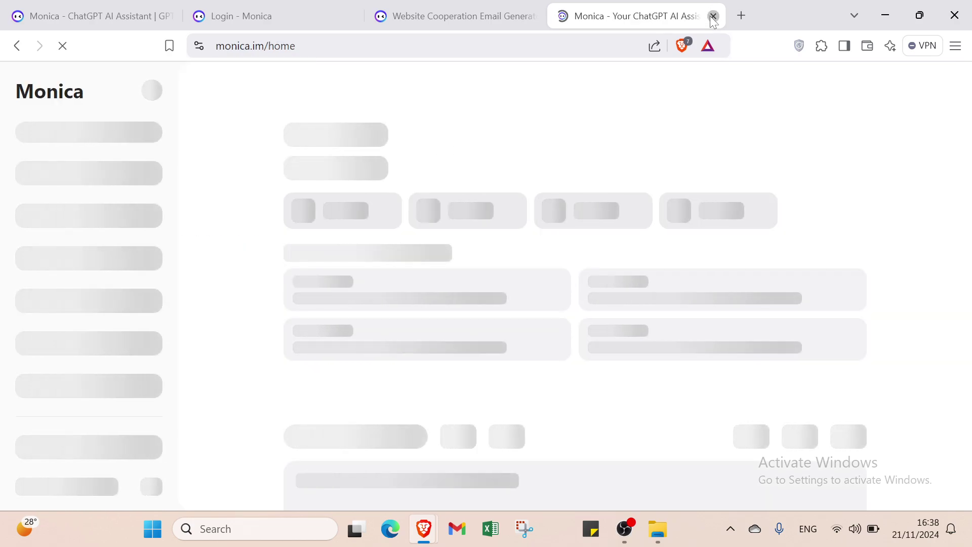
click(714, 16)
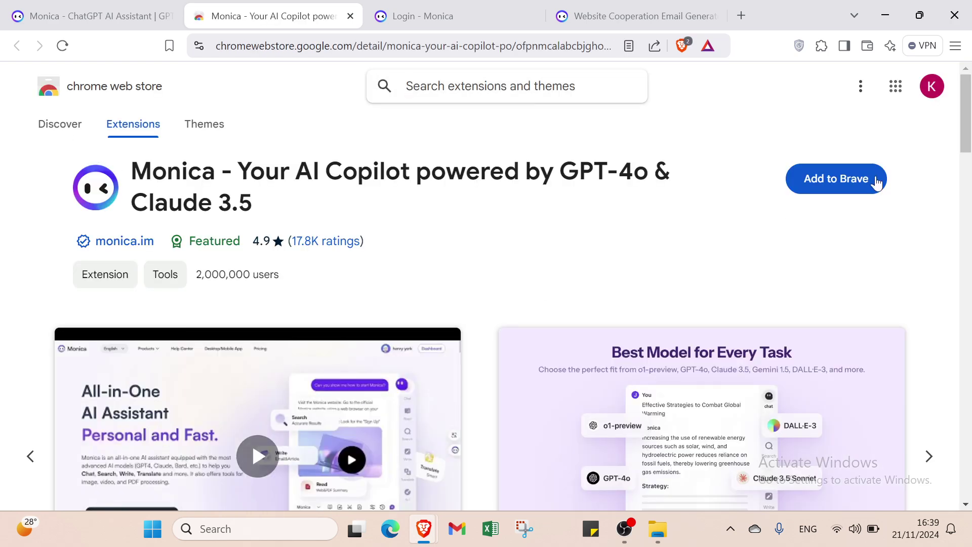
Start adding the Monica extension to Brave, then cancel the installation
click(882, 178)
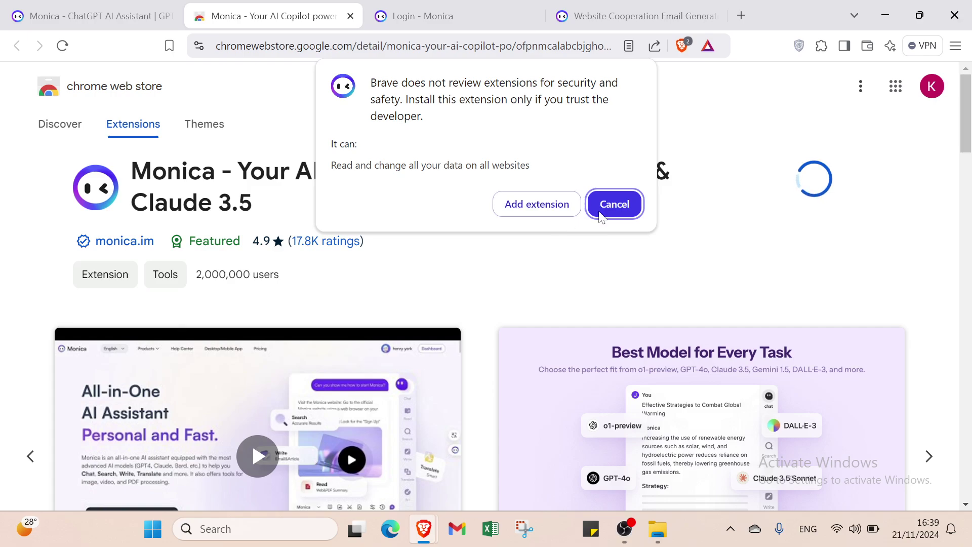
click(641, 206)
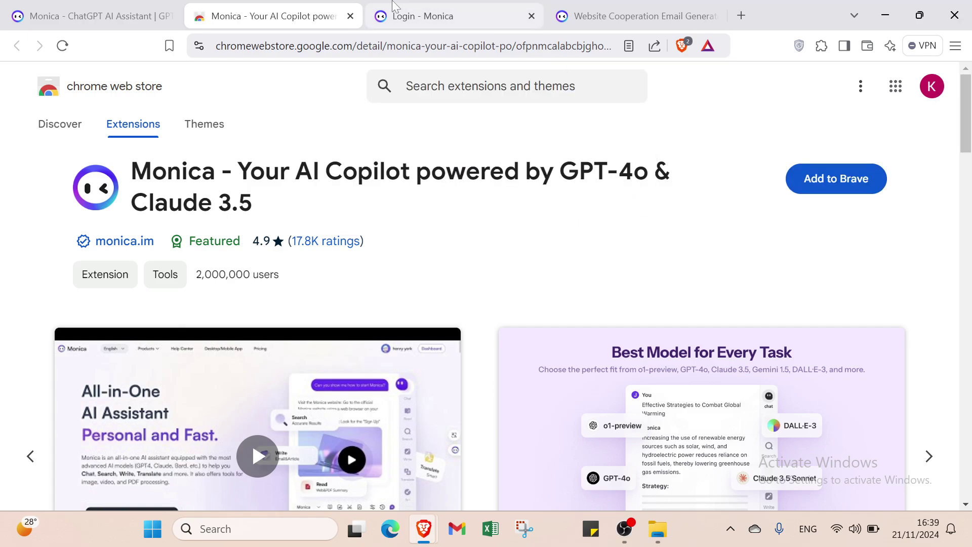
Close the Web Store tab, dismiss the install-trouble popup, and return to Monica's login page
click(350, 16)
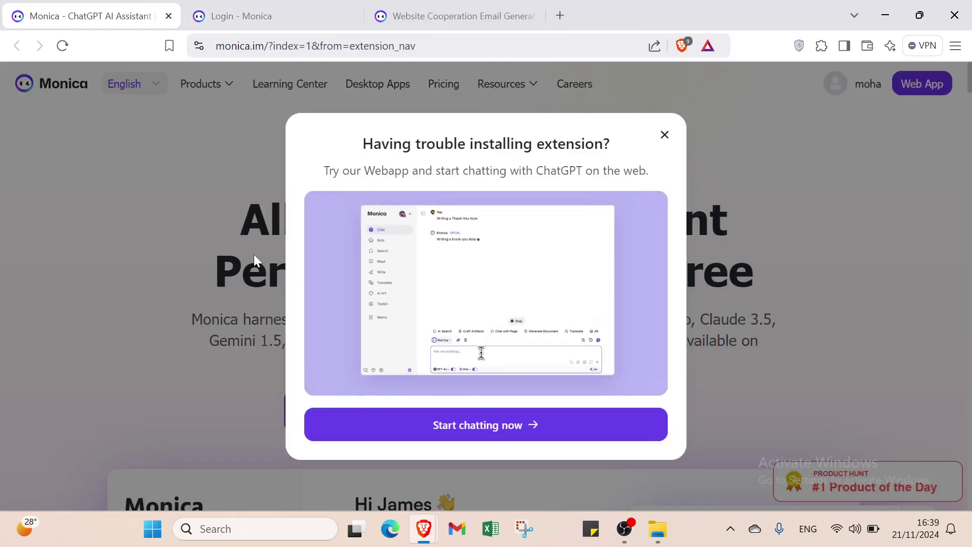
click(688, 135)
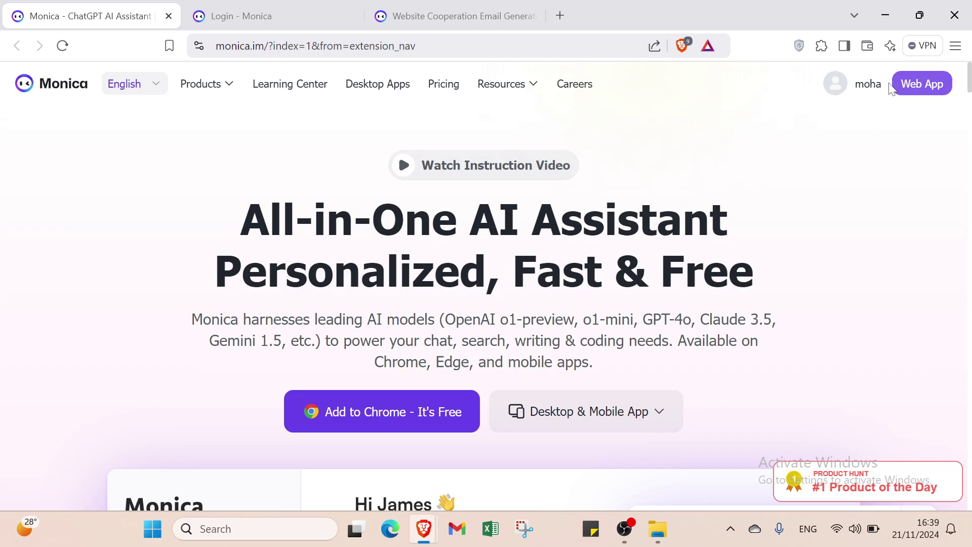
click(238, 16)
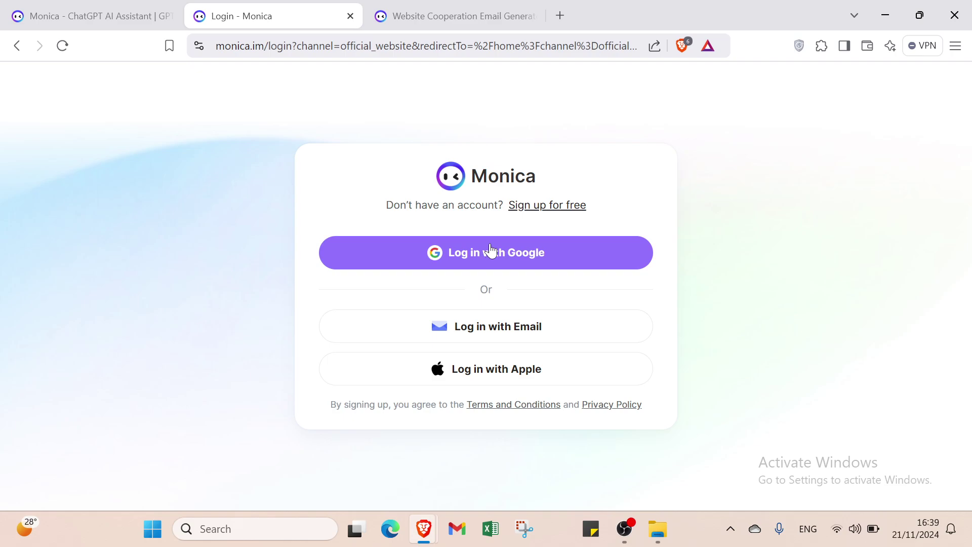
Open Monica's free email sign-up form, glance at the homepage, then go back to login
click(532, 207)
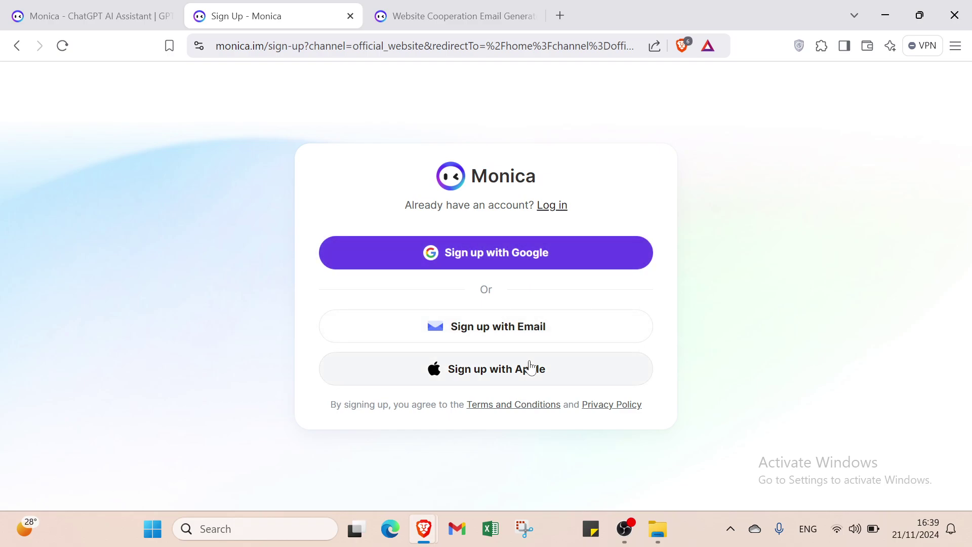
click(529, 333)
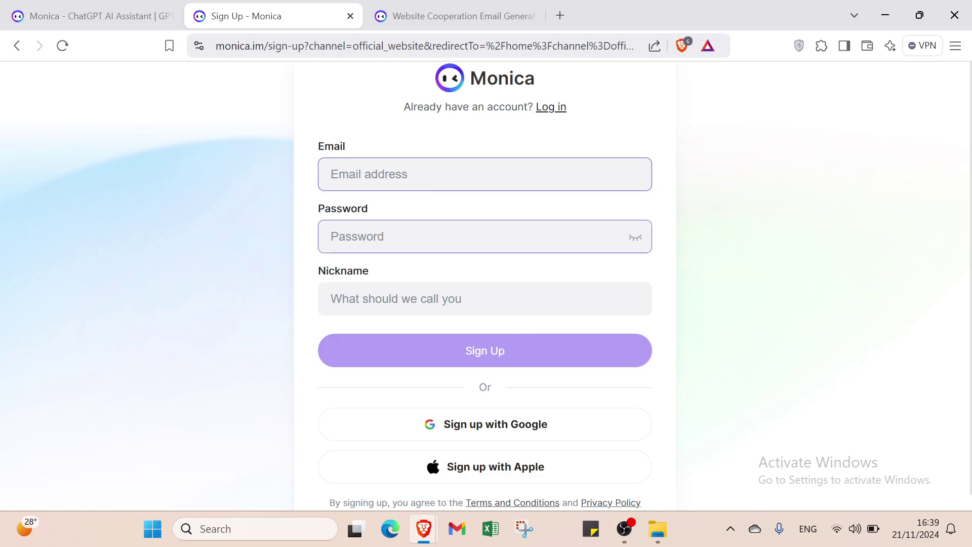
click(424, 233)
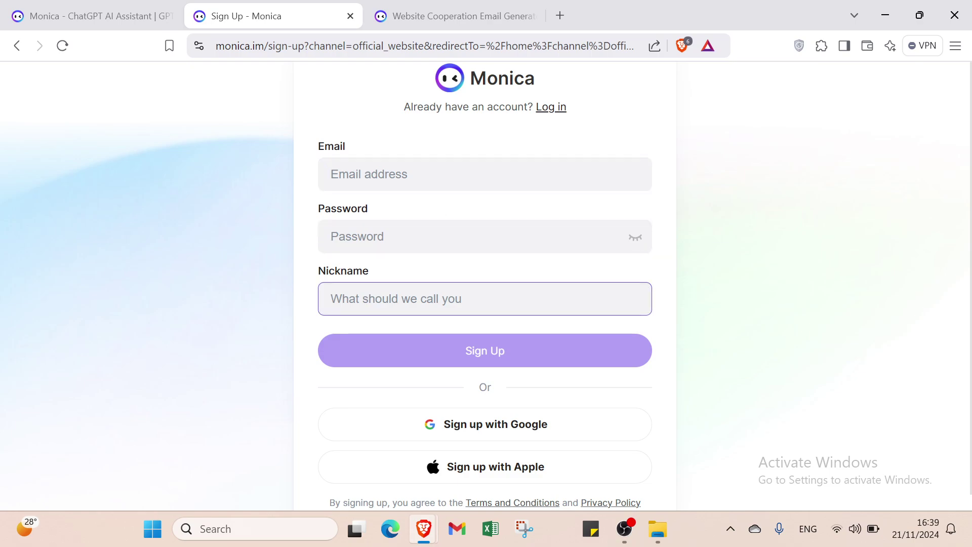
click(51, 14)
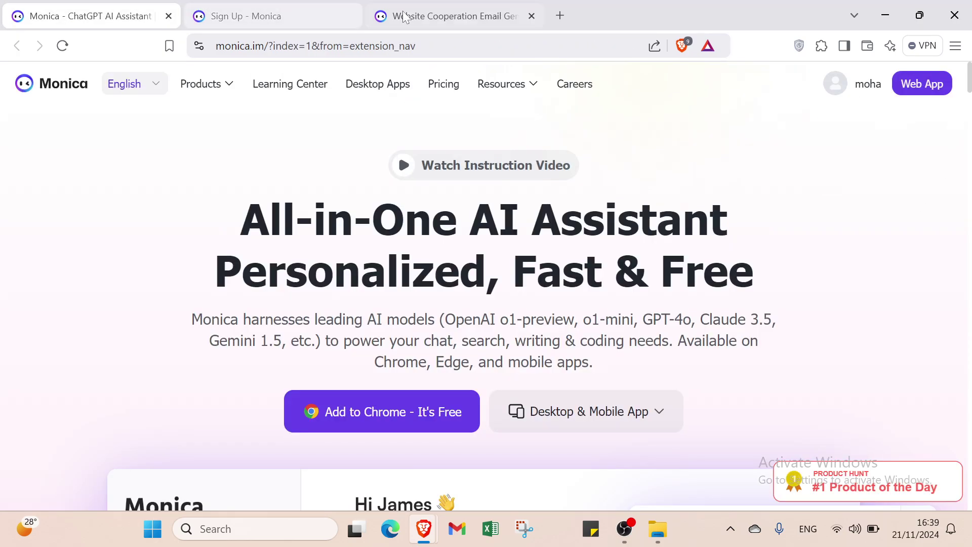
click(243, 16)
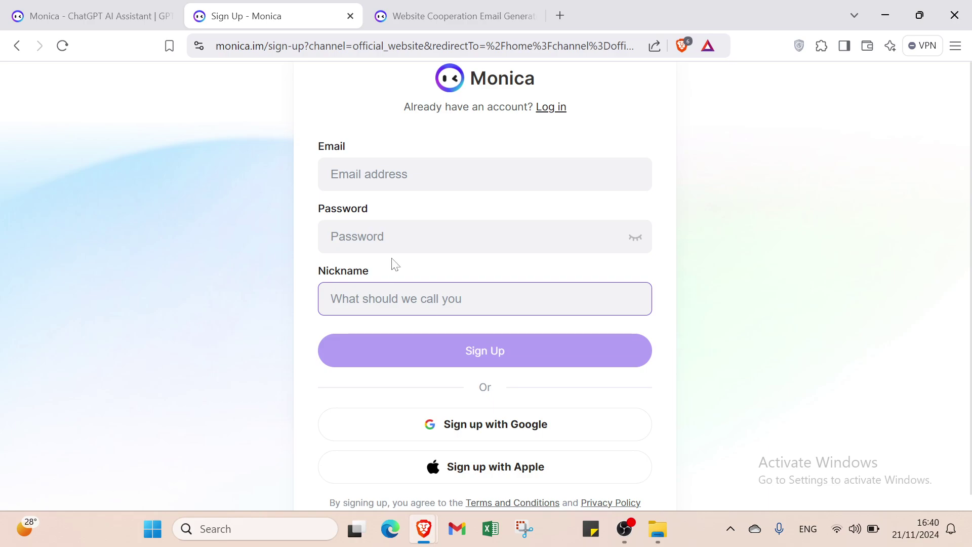
click(553, 109)
Switch to the Website Cooperation Email Generator chat, then open the Chat section
click(466, 15)
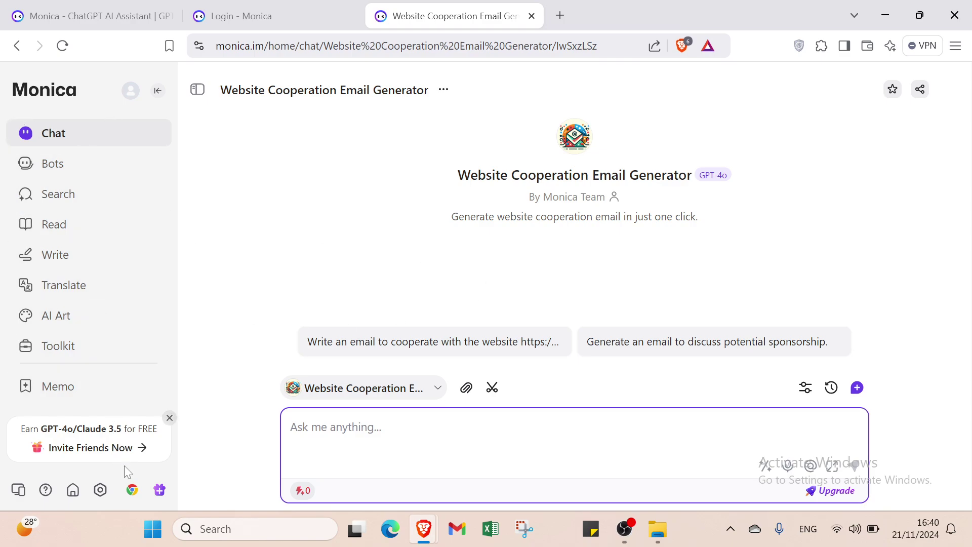
click(125, 141)
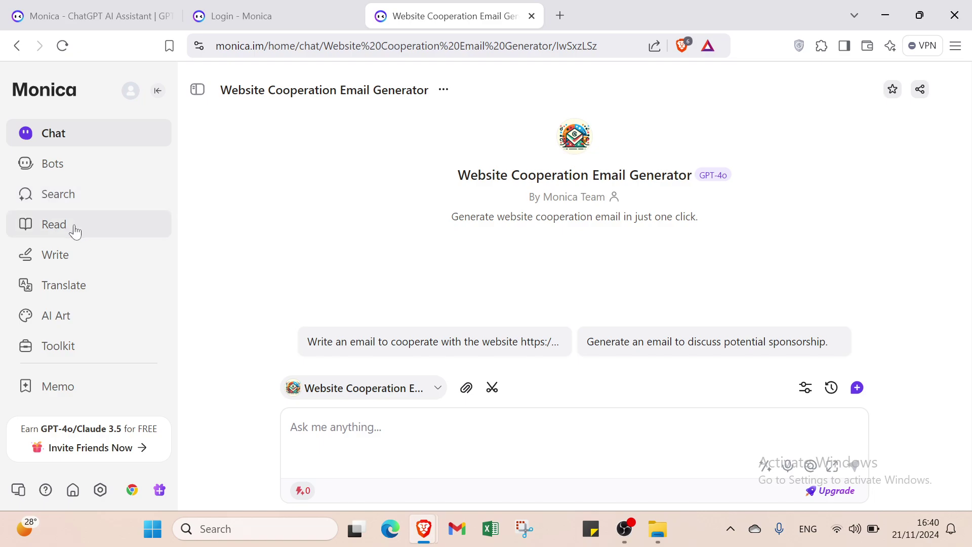
Visit the Write, Read and Bots pages in turn
click(93, 269)
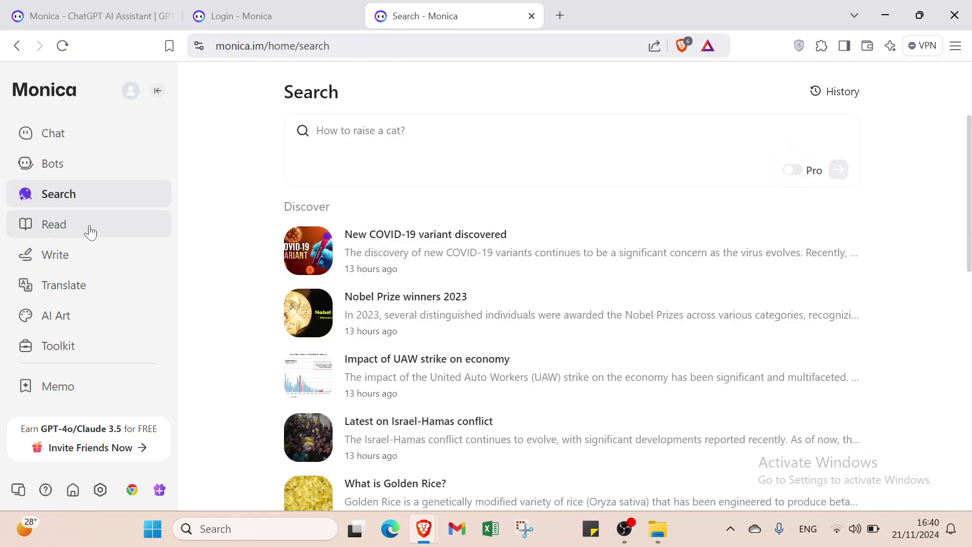
click(90, 230)
click(102, 170)
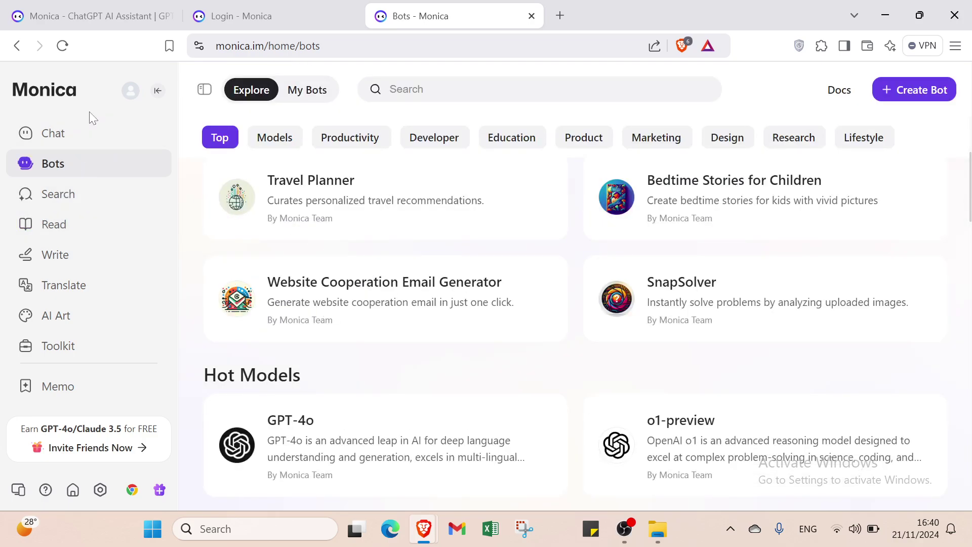
Open the Website Cooperation Email Generator bot, start a new chat, and browse the bot list
click(250, 266)
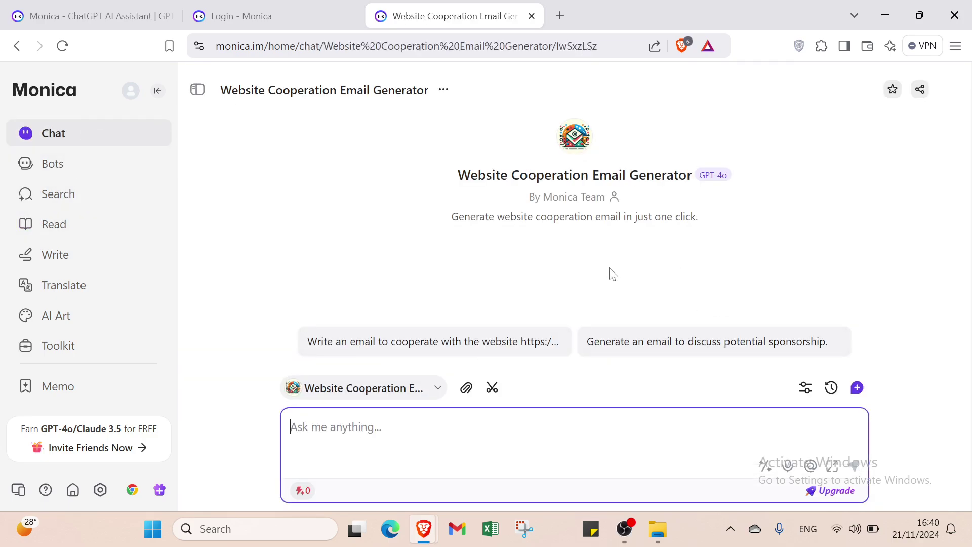
click(860, 390)
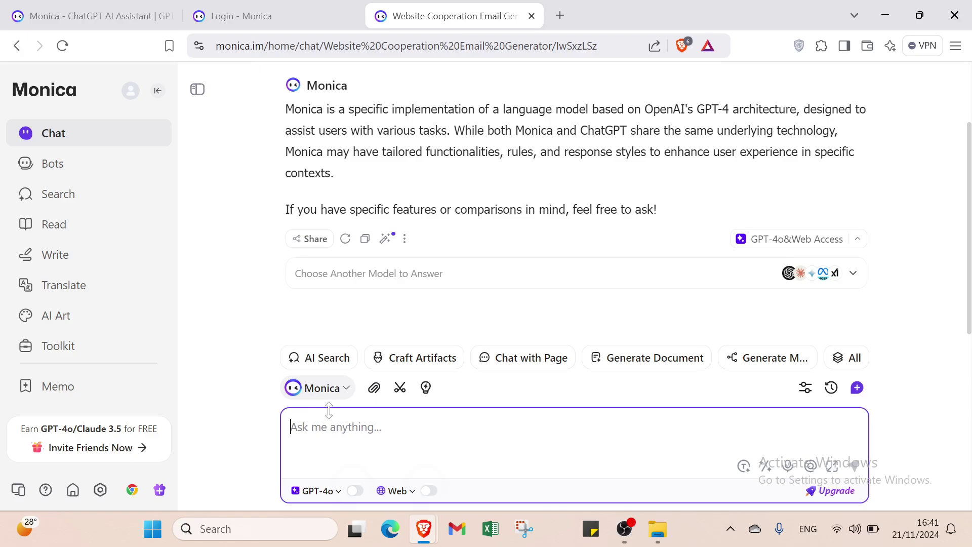
click(329, 392)
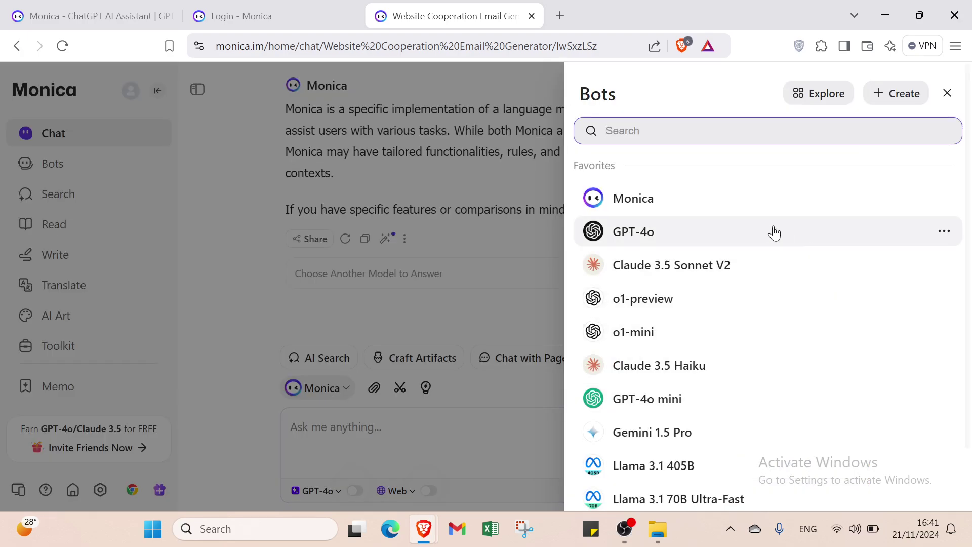
scroll(712, 269, down, 2)
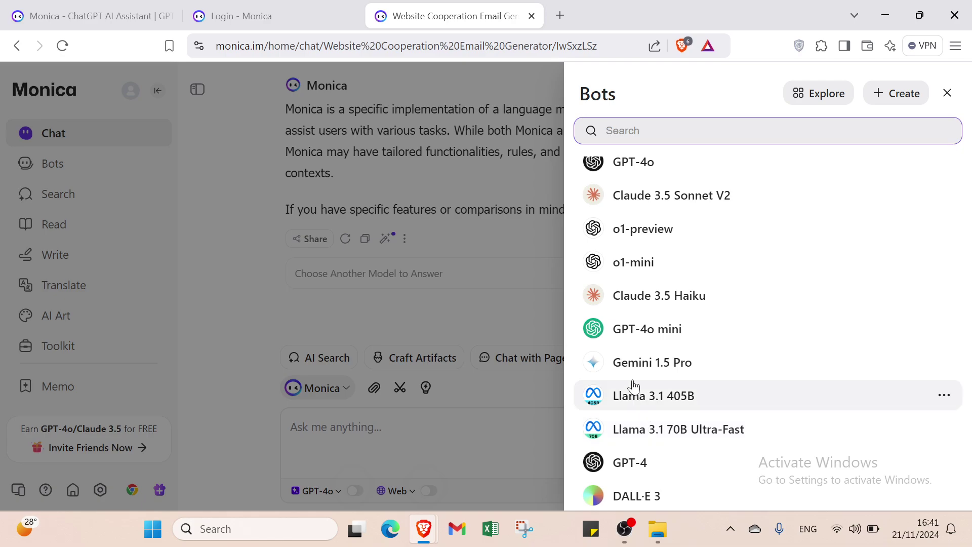
click(476, 296)
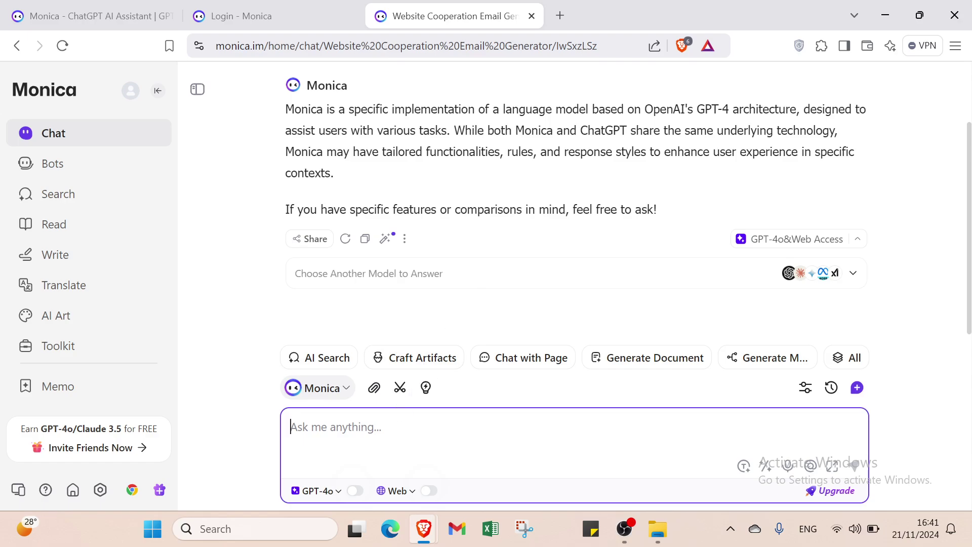
Ask 'what is diferrence between cat gpt and monica' and read through Monica's comparison
text(what )
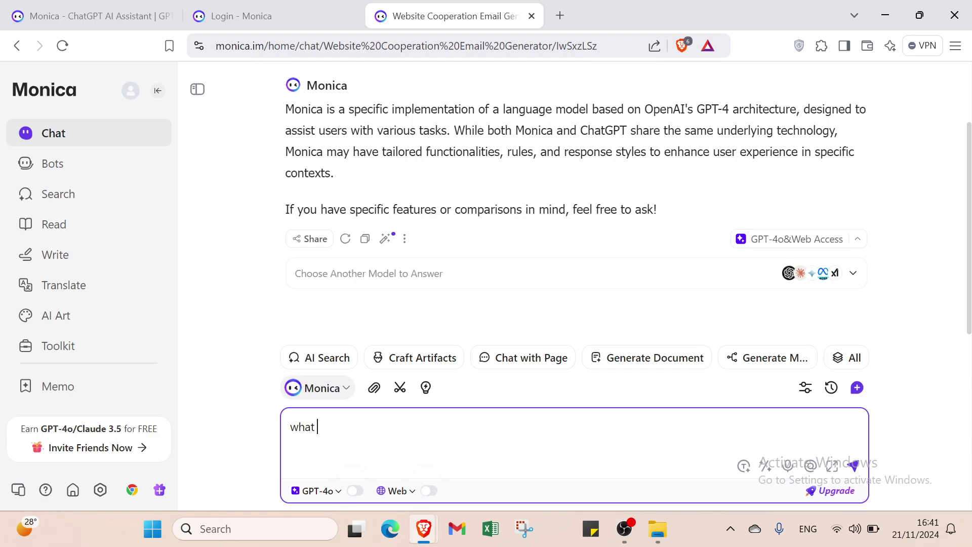
text(is diferrence be)
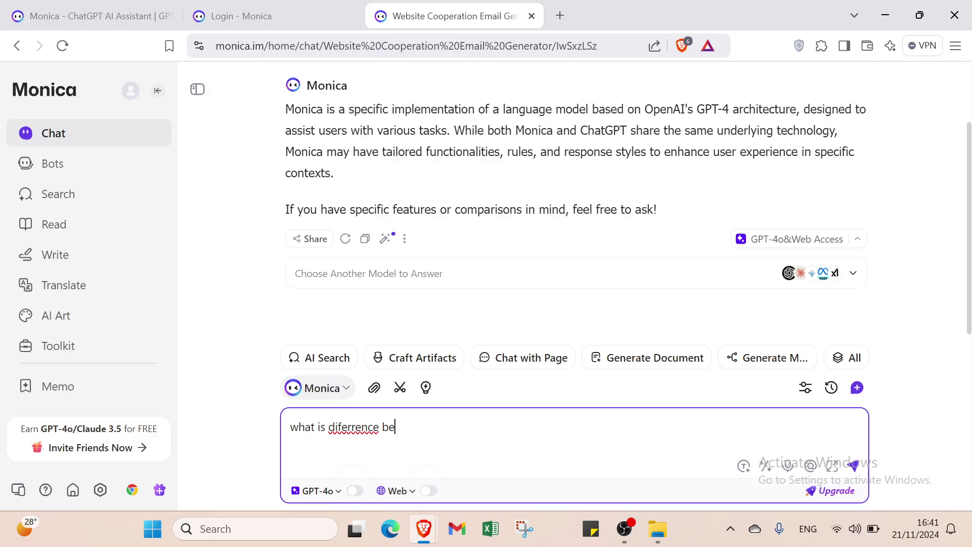
text(tween cat gpt an)
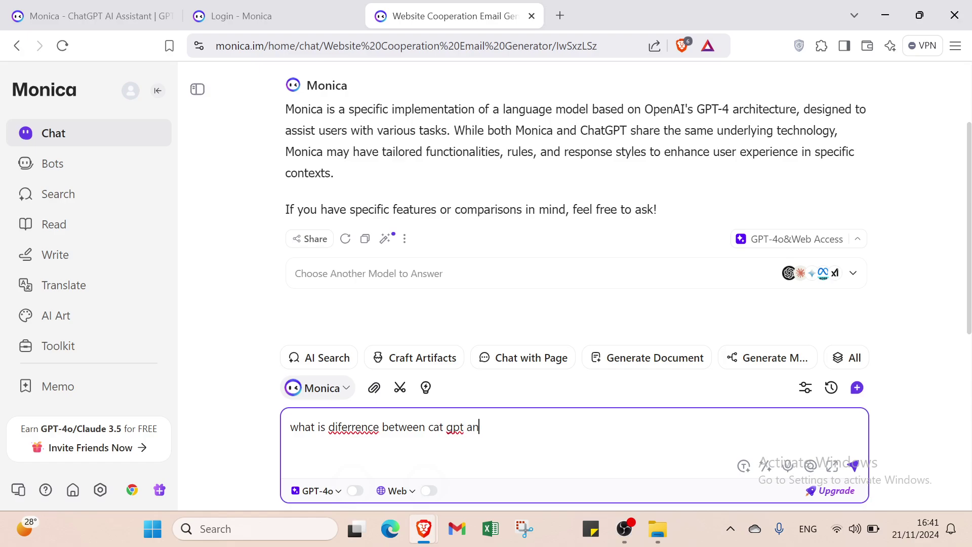
text(d monica)
key(Return)
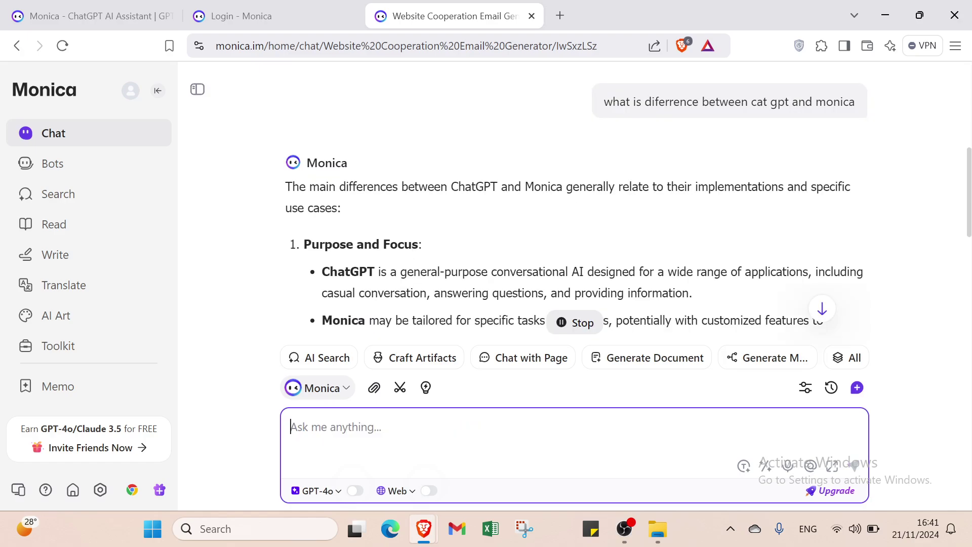
scroll(430, 180, down, 4)
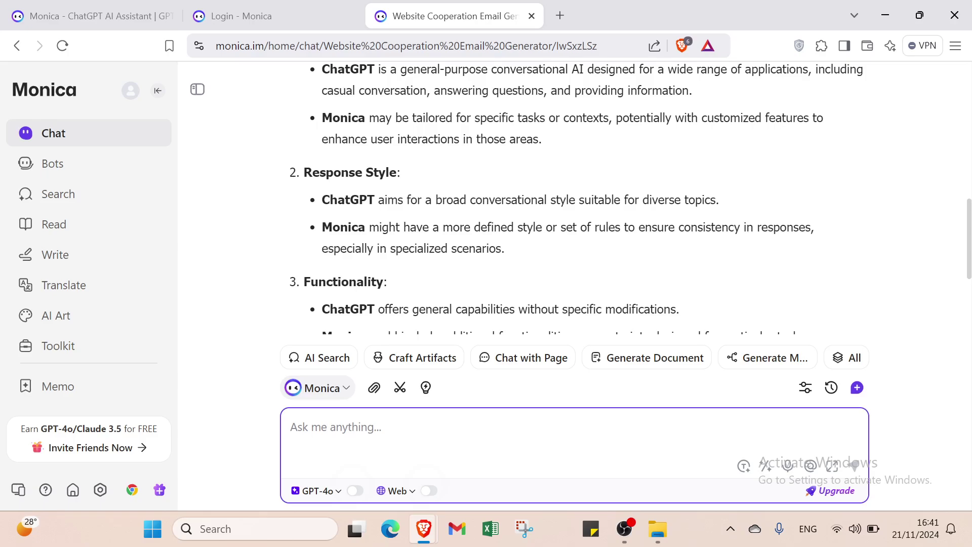
scroll(335, 211, up, 3)
scroll(335, 210, down, 6)
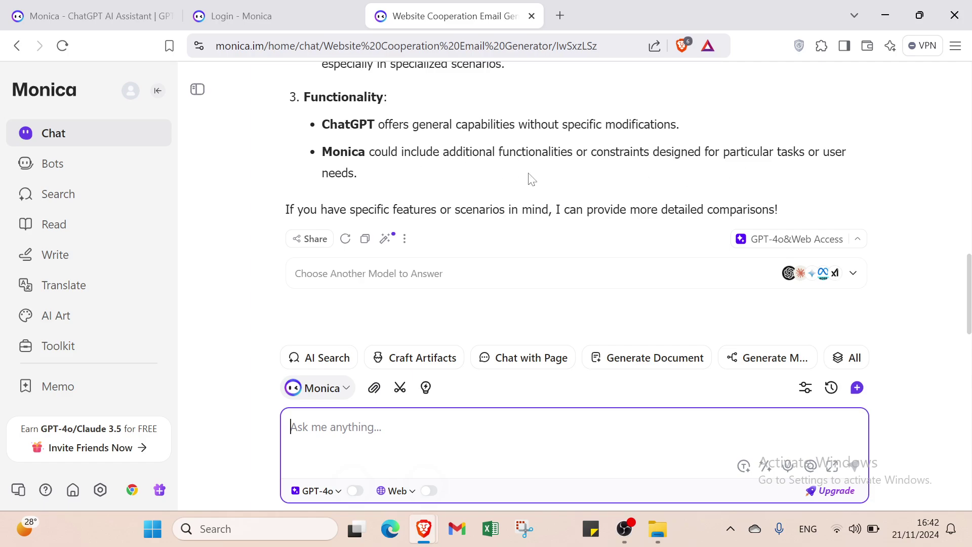
scroll(370, 206, up, 2)
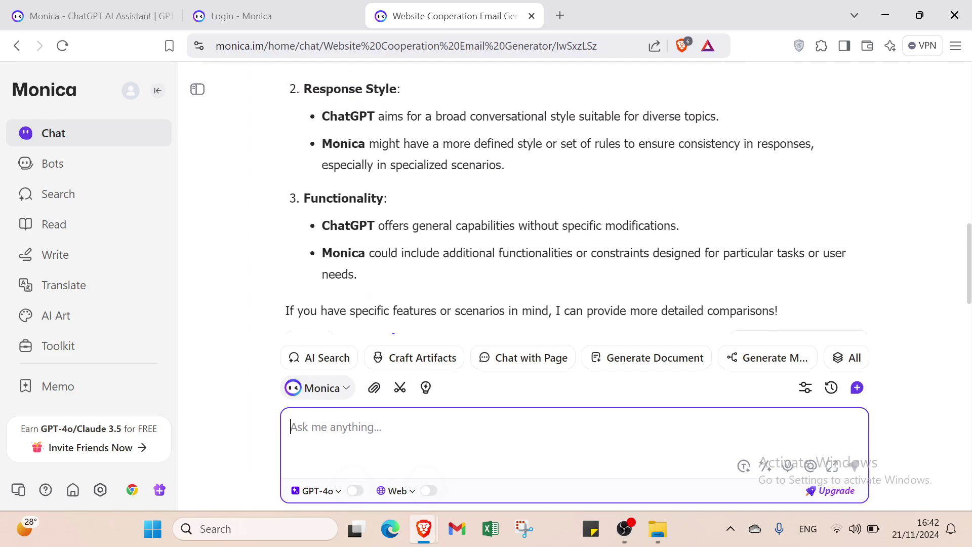
scroll(629, 204, up, 1)
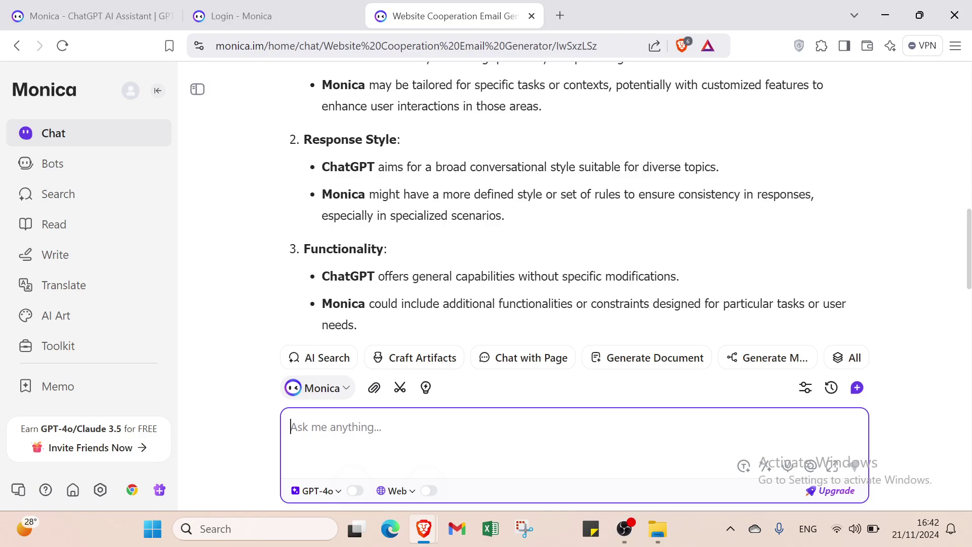
scroll(375, 184, up, 3)
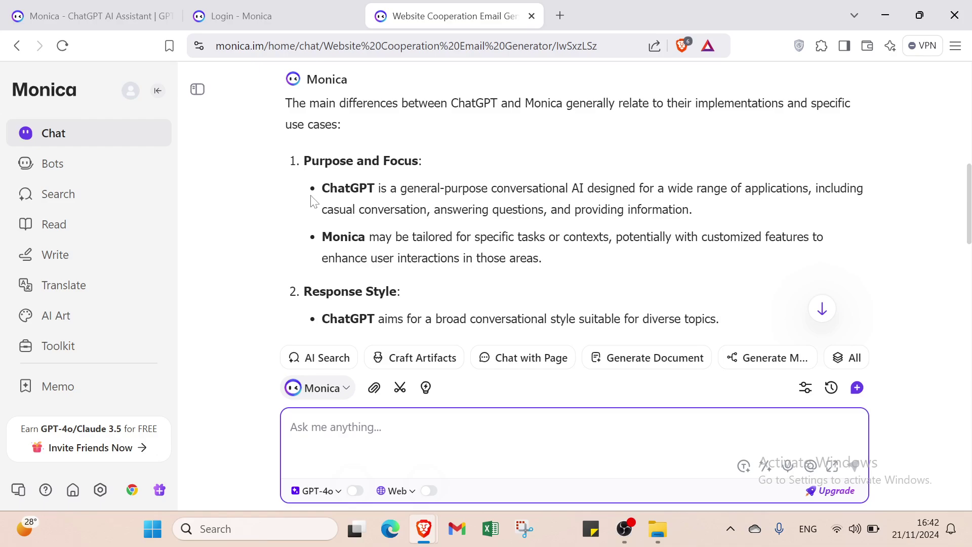
Open the Travel Planner bot from the Bots catalogue, browse the catalogue, then go to Search
click(93, 163)
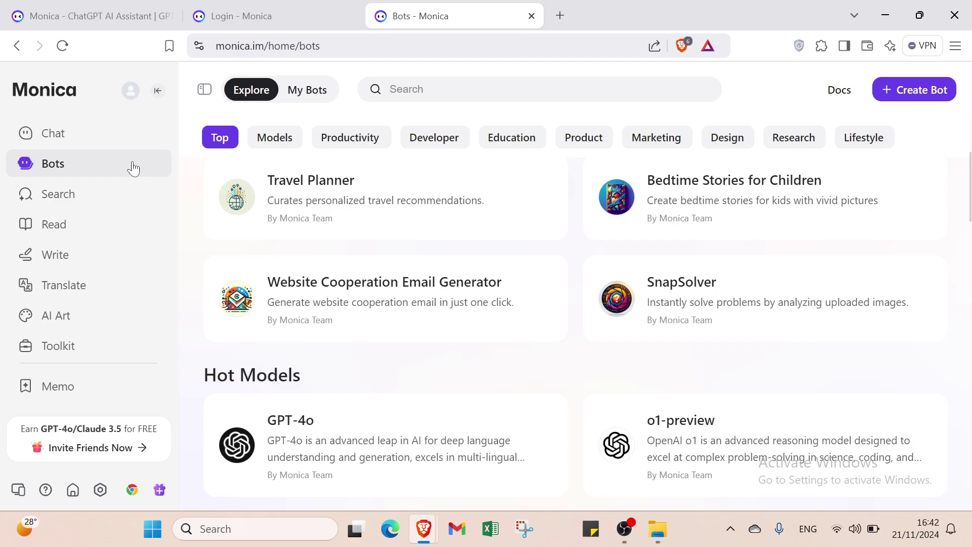
click(294, 190)
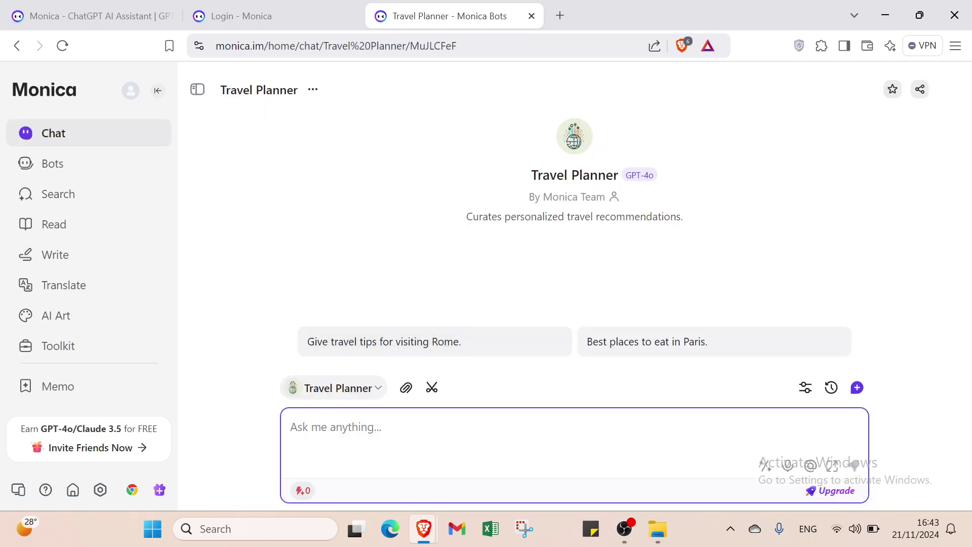
click(80, 164)
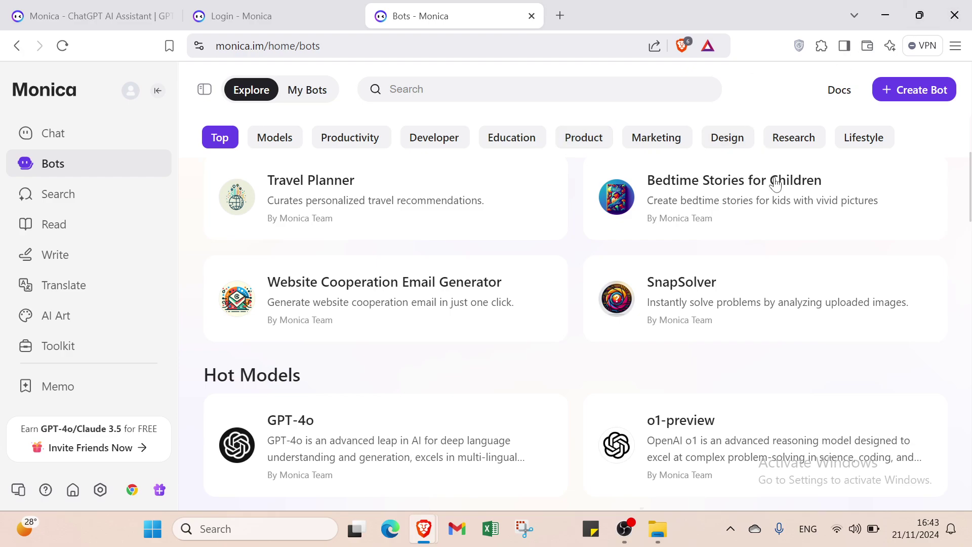
scroll(564, 293, down, 5)
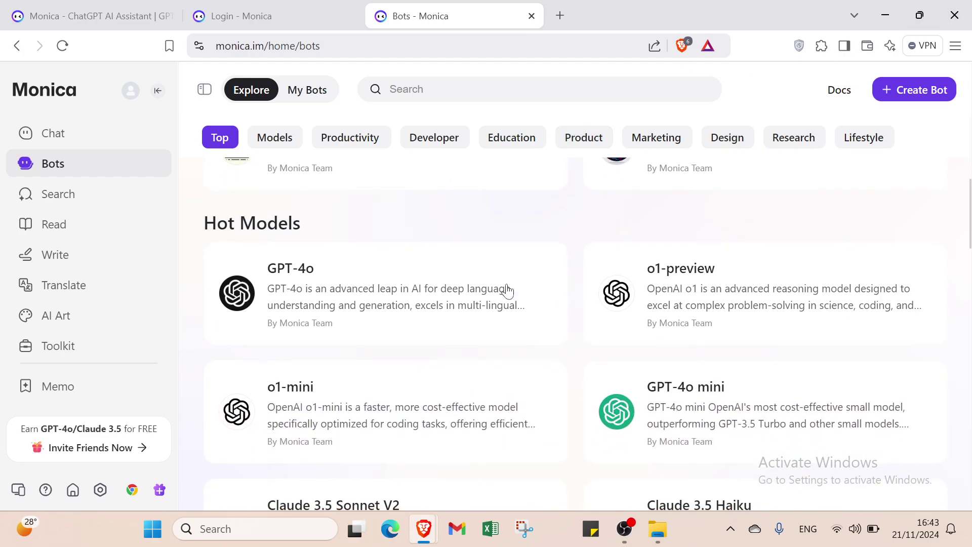
scroll(363, 204, up, 6)
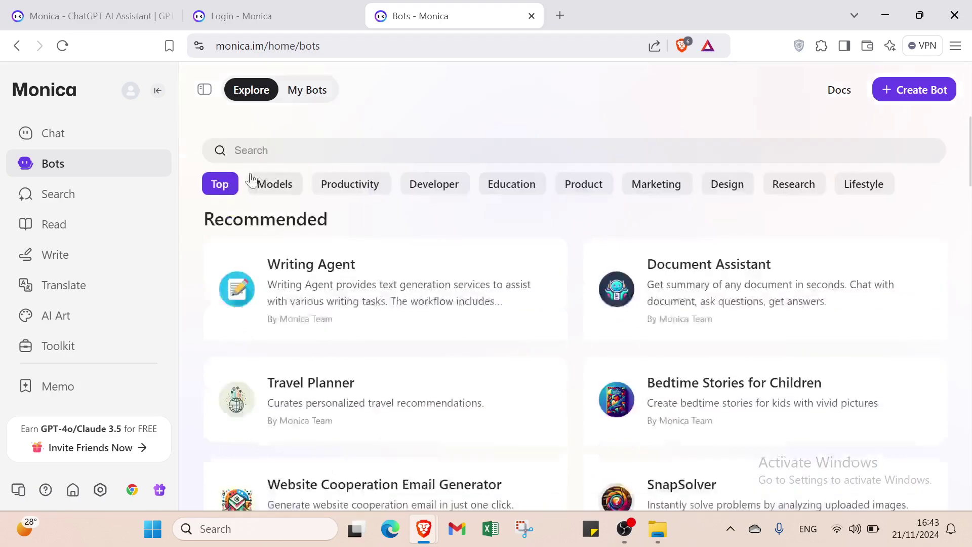
click(146, 201)
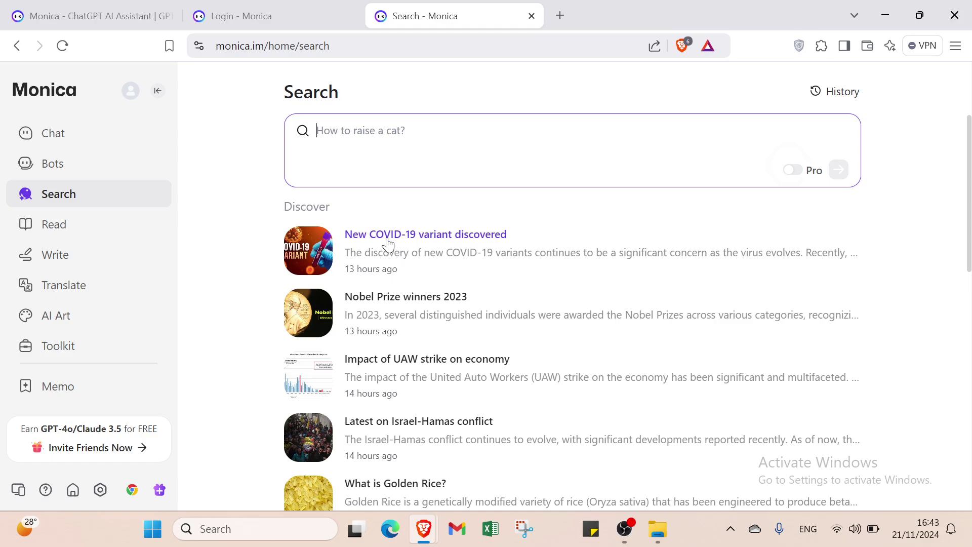
scroll(387, 263, down, 2)
scroll(385, 289, down, 12)
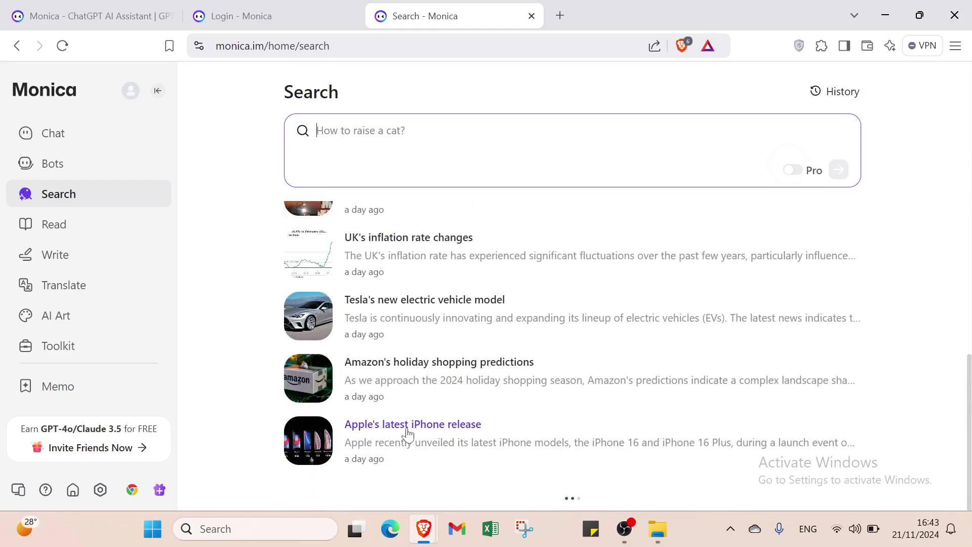
scroll(448, 444, down, 4)
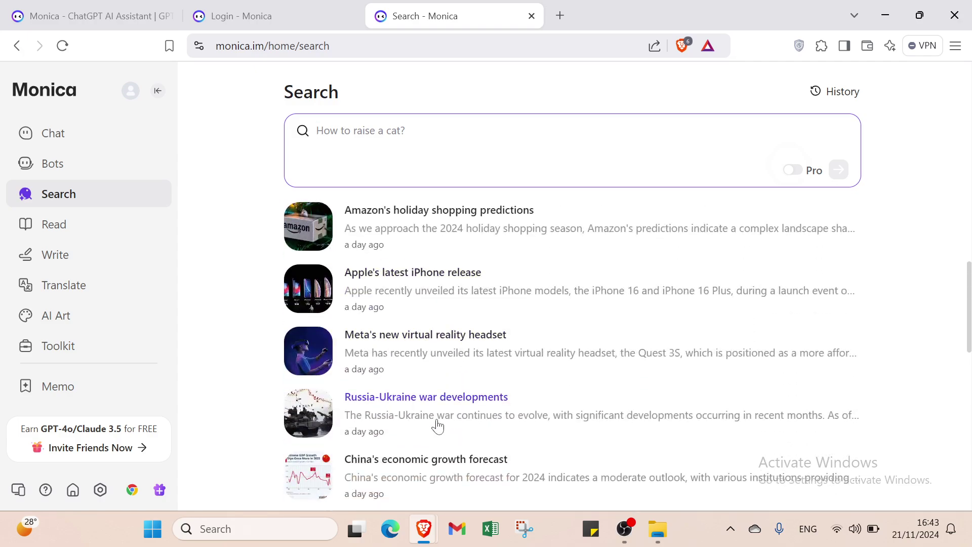
scroll(484, 416, down, 10)
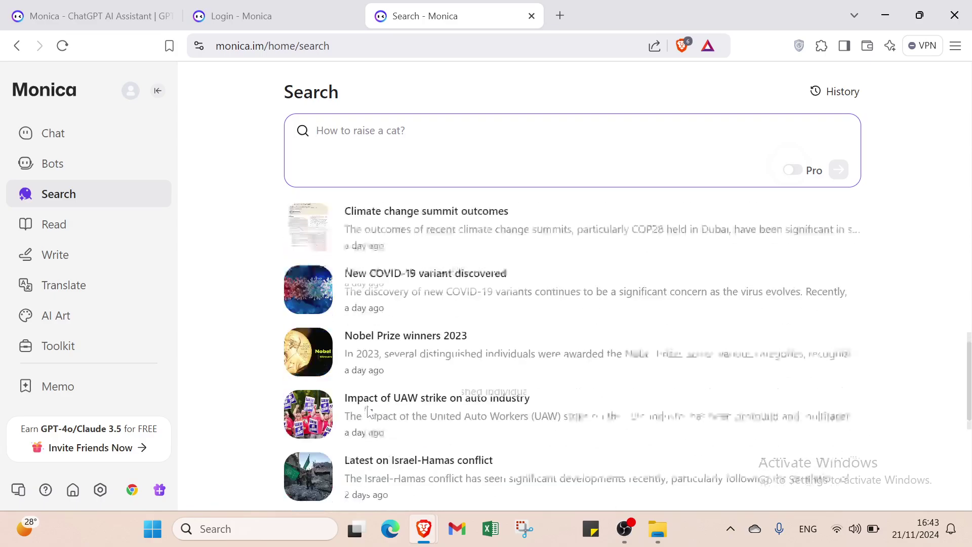
scroll(440, 360, up, 15)
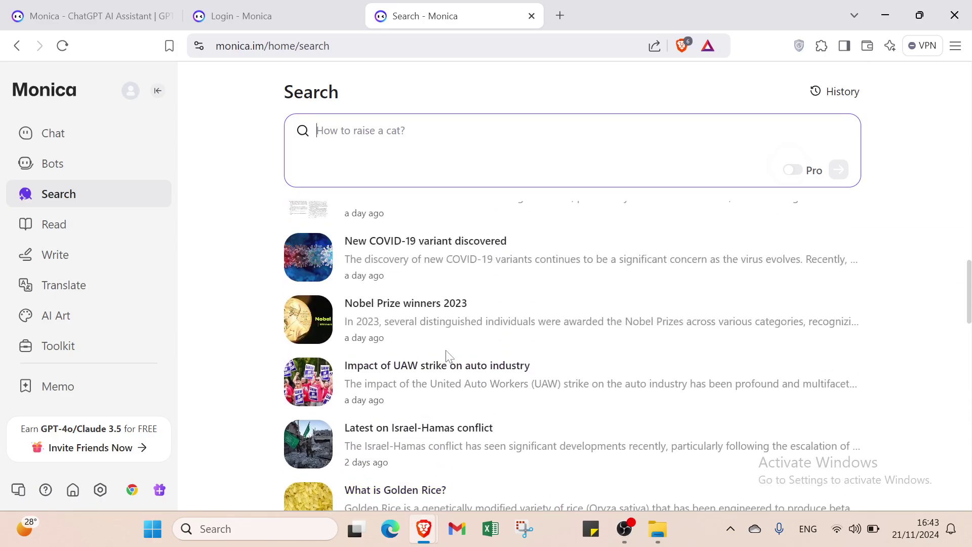
scroll(394, 365, up, 3)
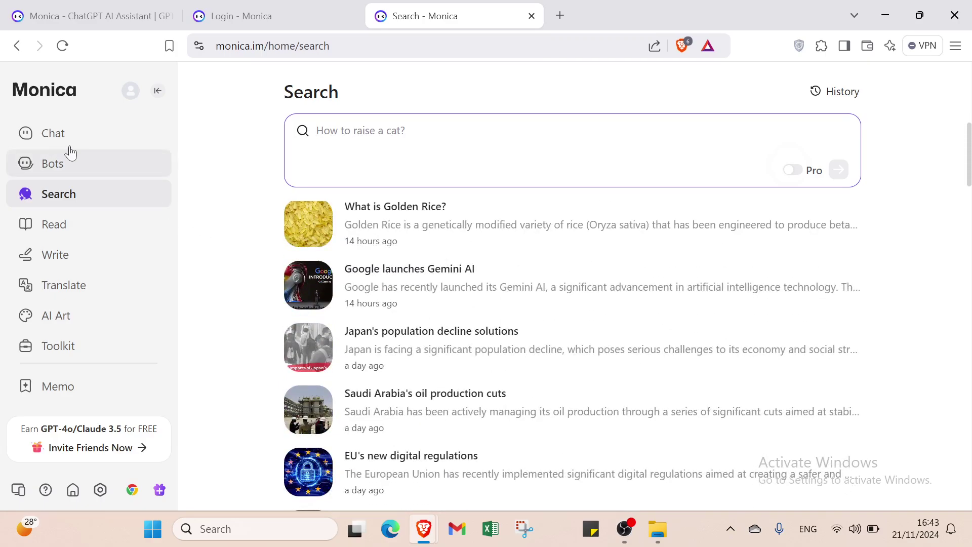
Open the Read page and click its Upload drop zone to add a document
click(79, 237)
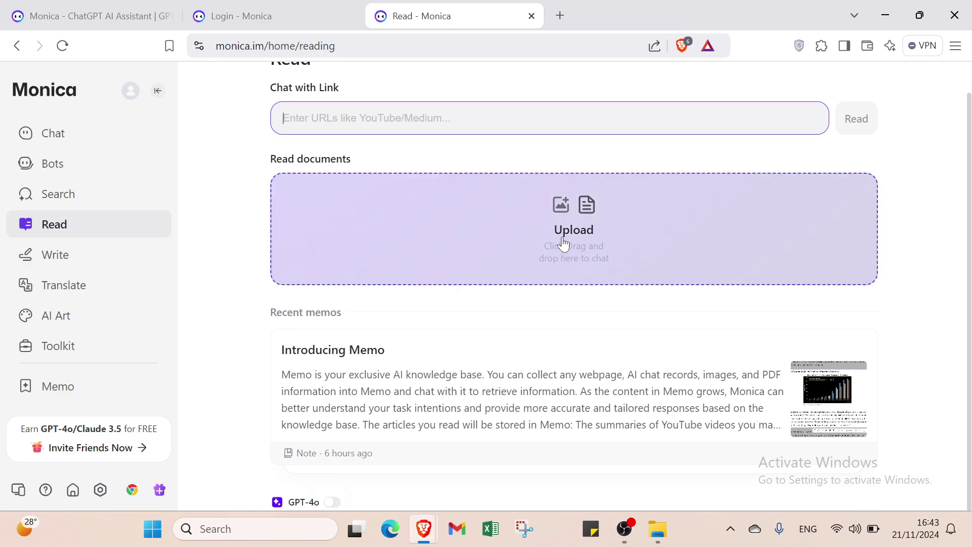
click(565, 245)
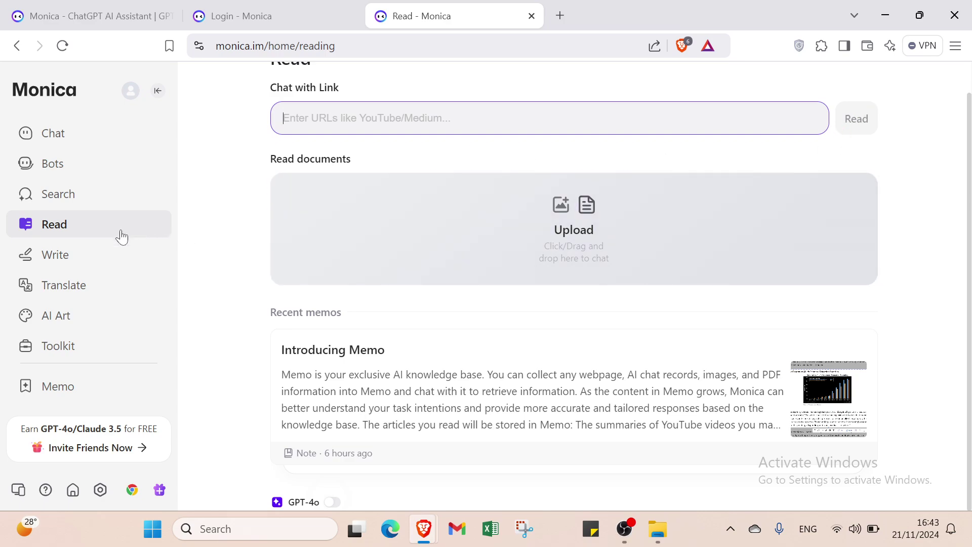
Open the Write page and cycle through the Compose, Reply and Grammar forms back to Compose
click(116, 255)
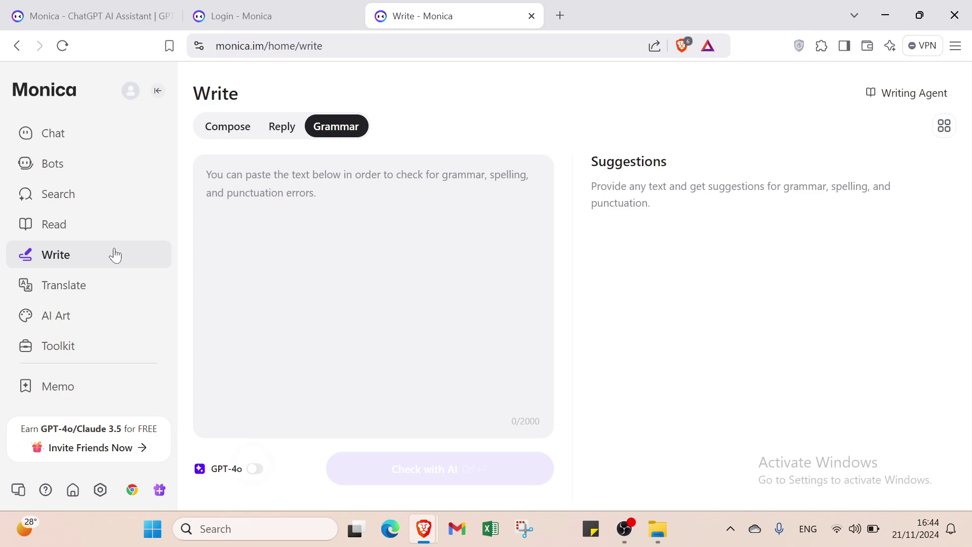
click(242, 132)
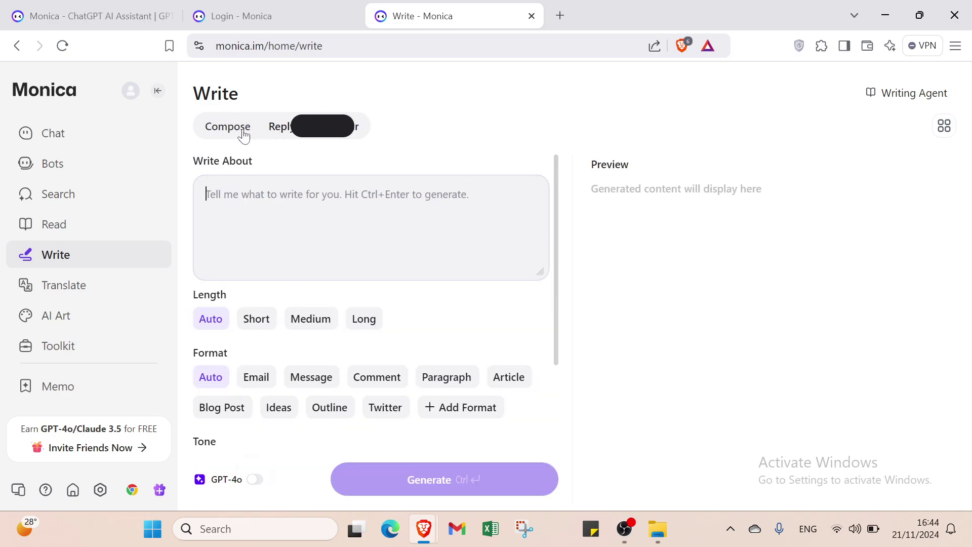
click(271, 133)
click(320, 133)
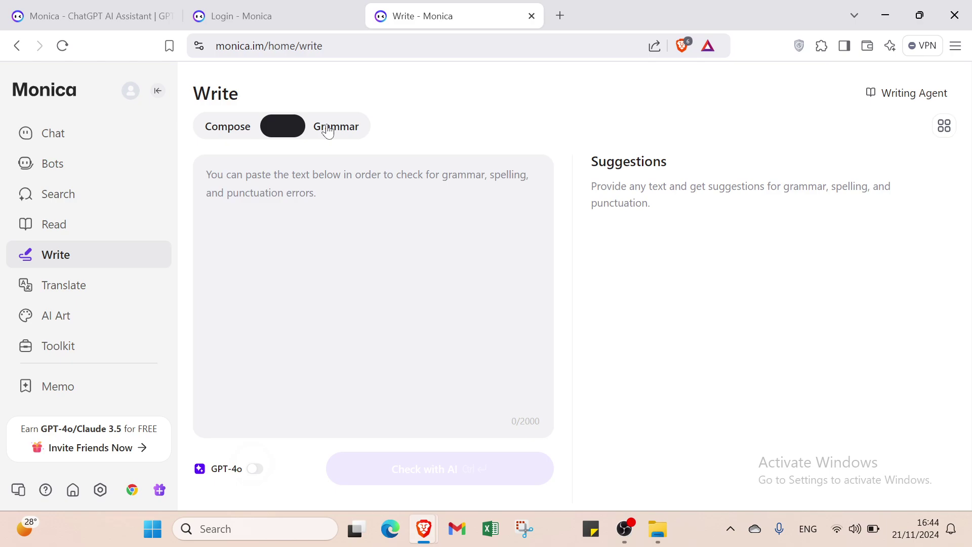
click(251, 135)
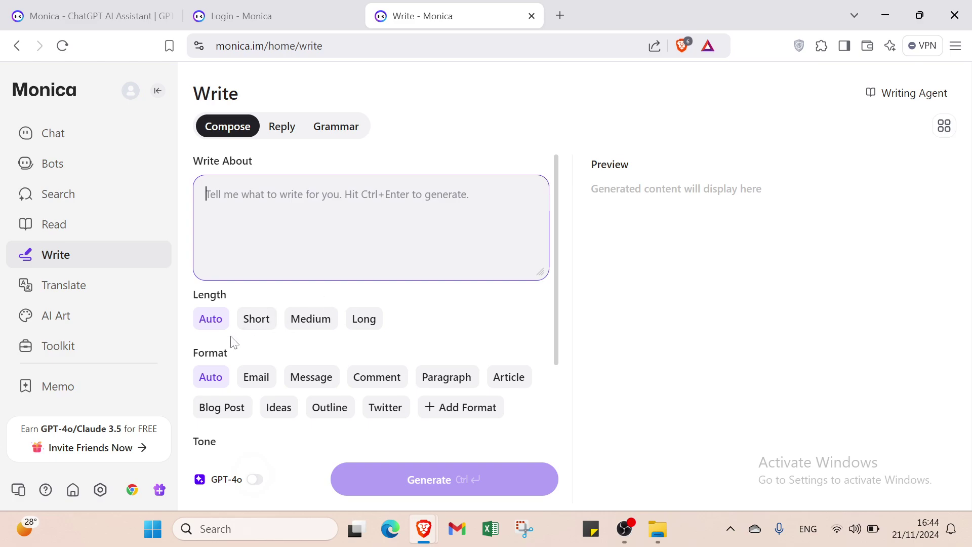
Set the compose options to Ideas format, Friendly tone and Medium length
scroll(229, 336, down, 2)
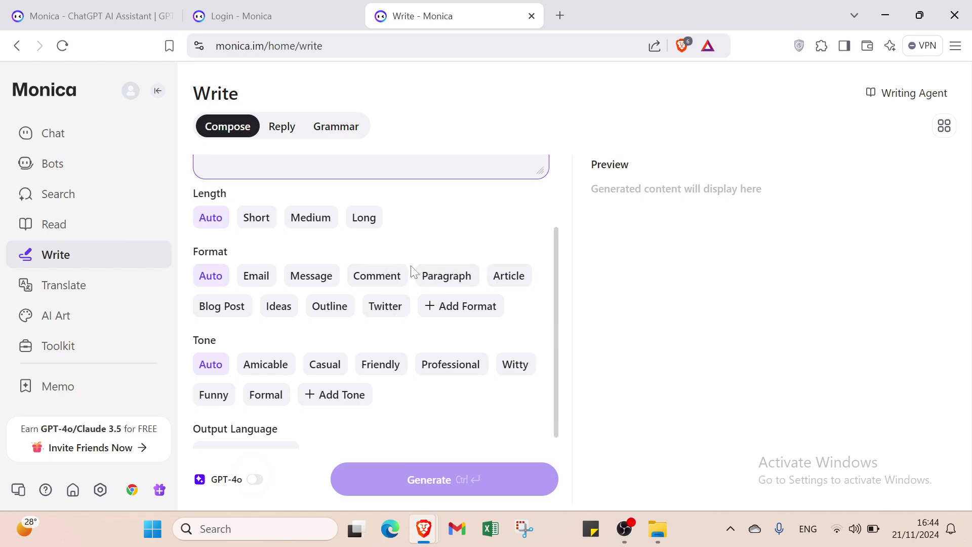
scroll(408, 275, up, 2)
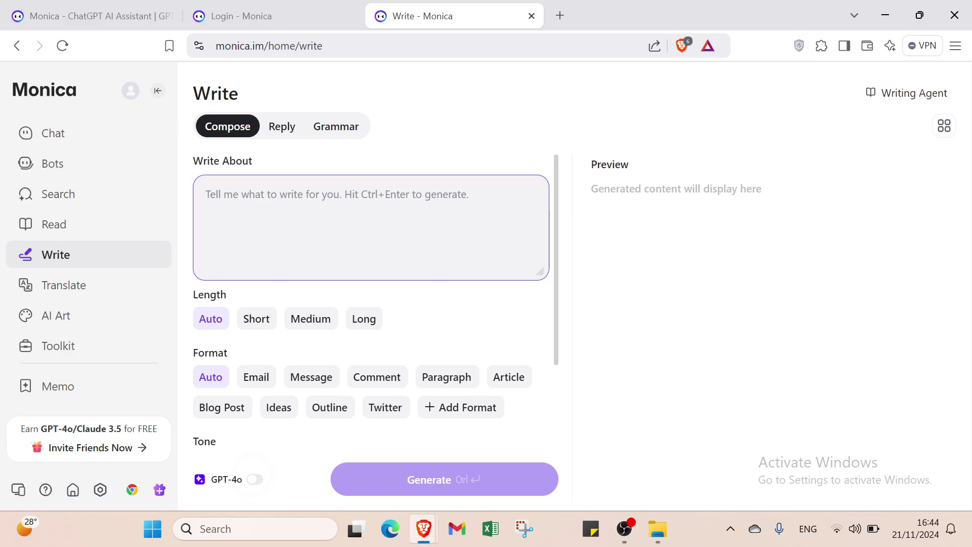
scroll(289, 344, down, 2)
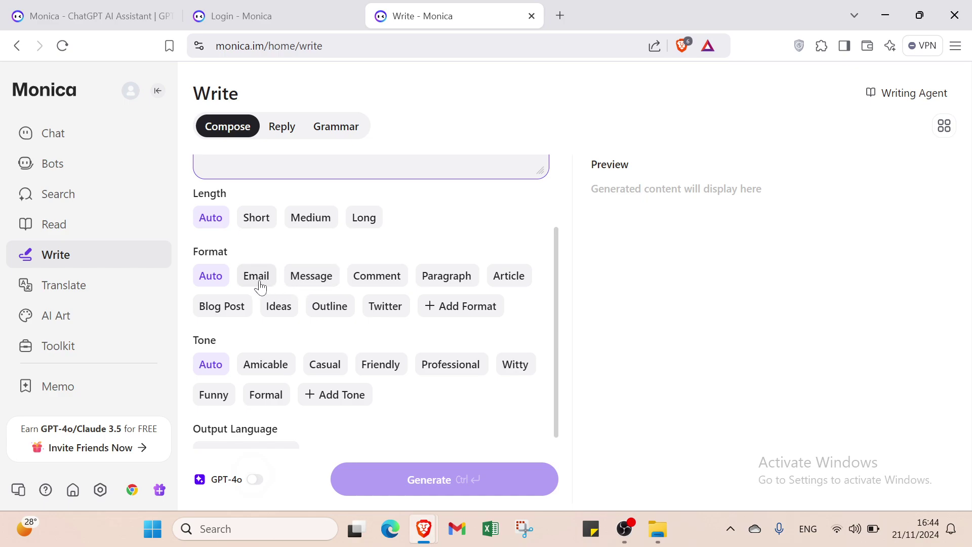
scroll(308, 312, down, 1)
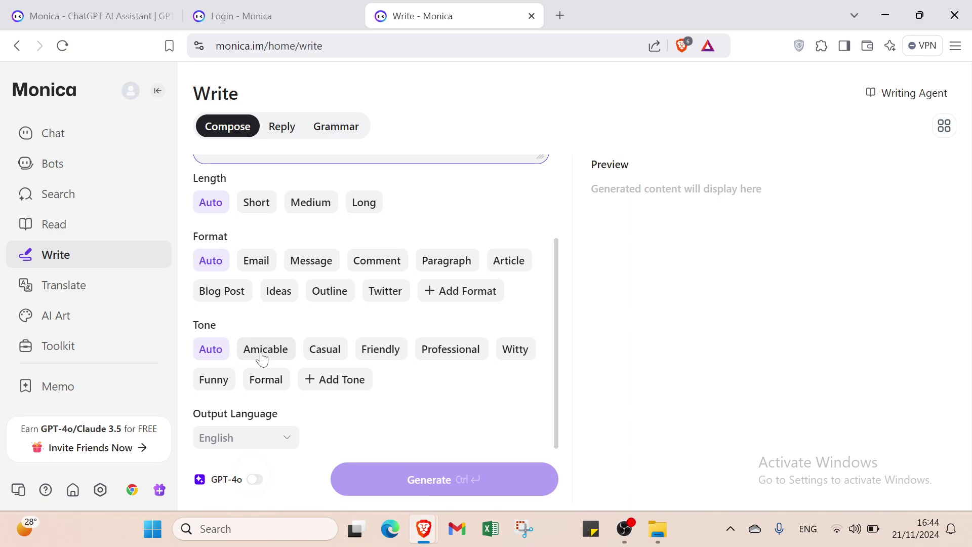
click(278, 299)
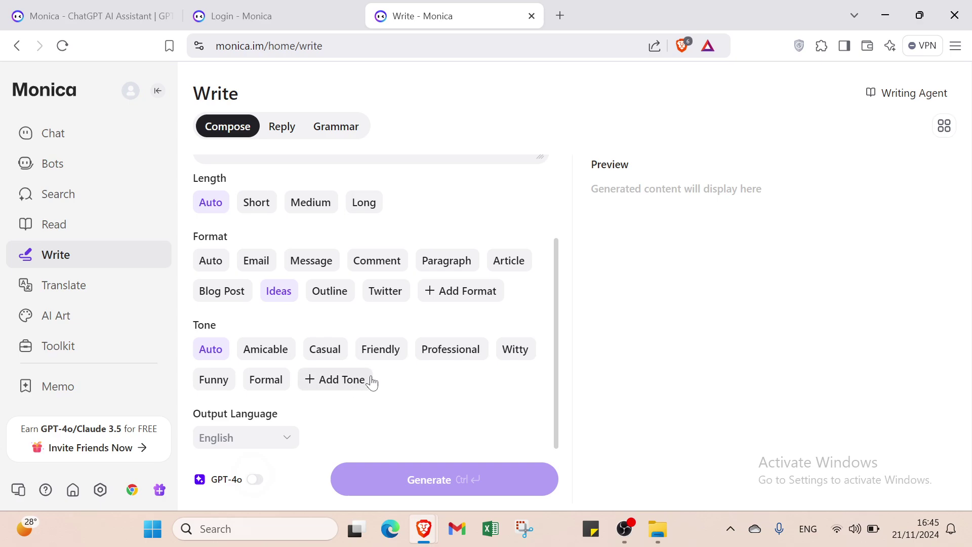
click(390, 350)
scroll(404, 317, up, 2)
click(309, 305)
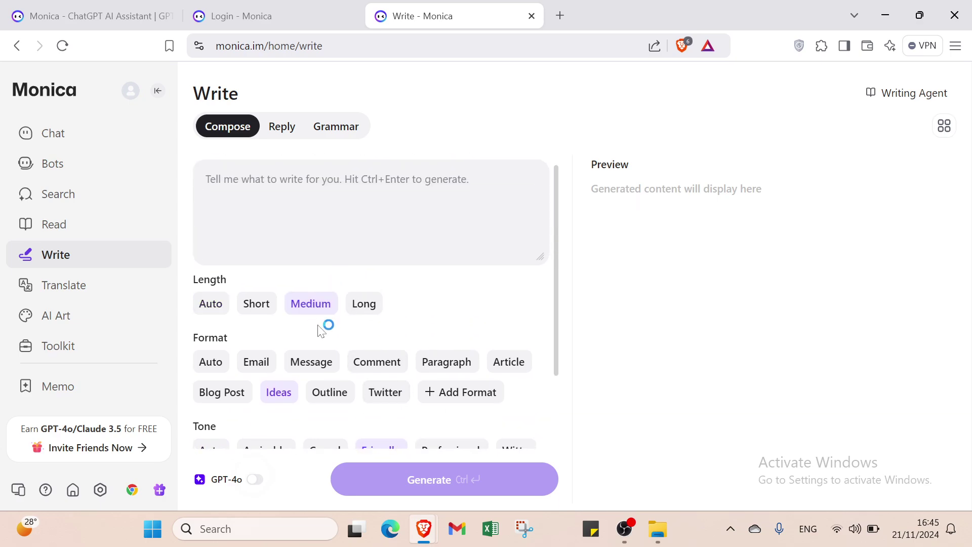
scroll(304, 350, down, 2)
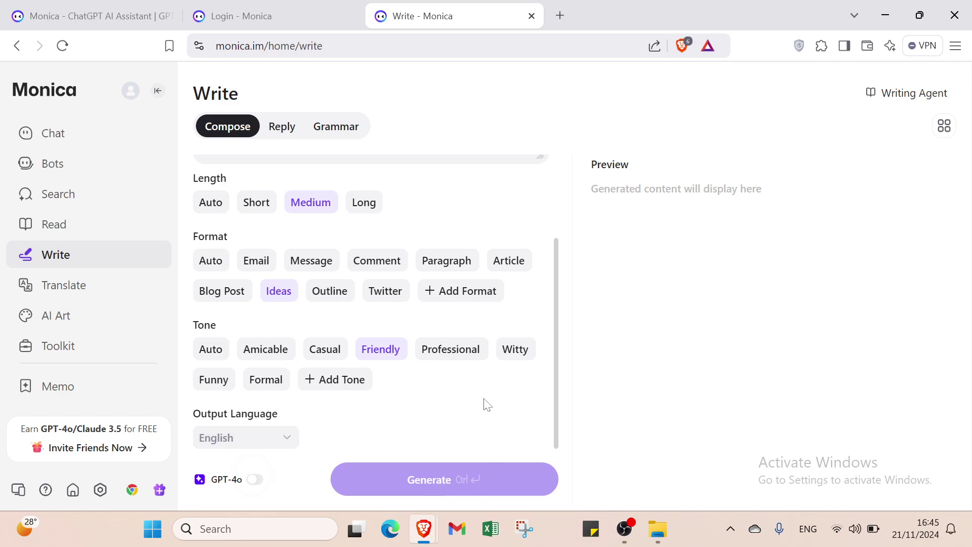
scroll(483, 406, up, 3)
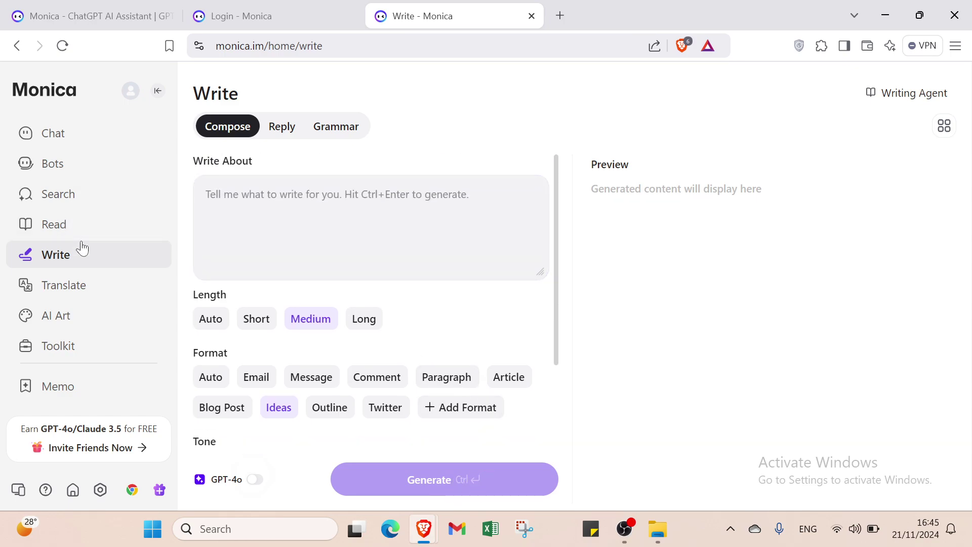
Check the Reply and Grammar forms, then open the English-to-French Translate page
click(282, 127)
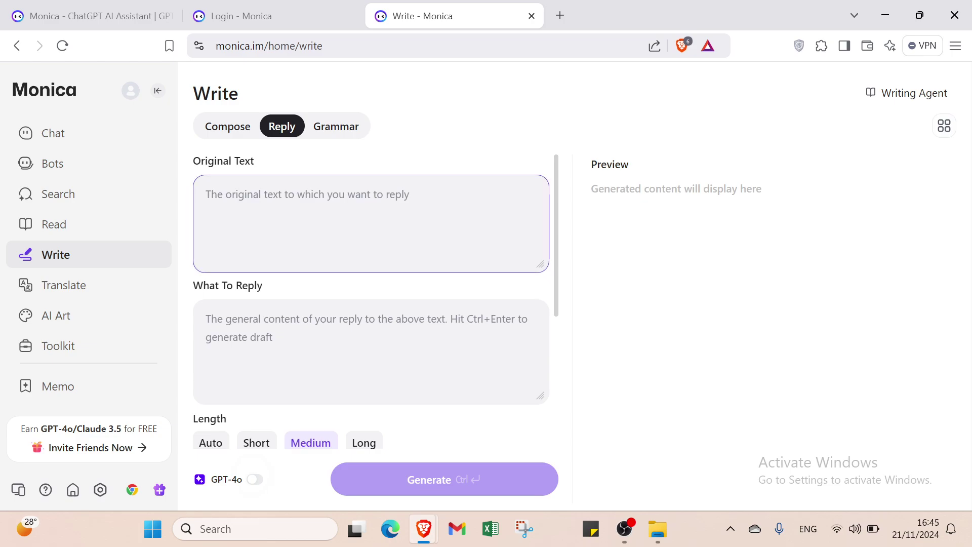
click(280, 284)
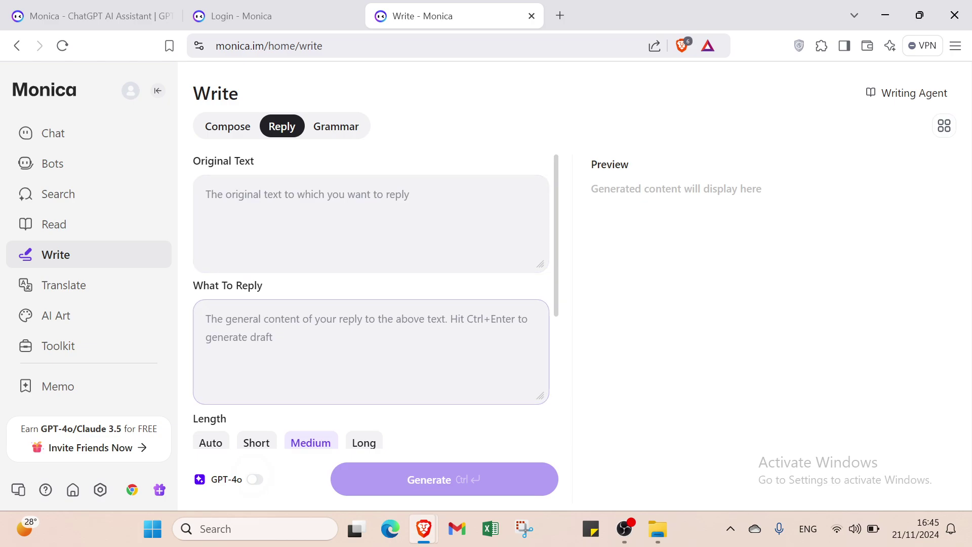
click(339, 129)
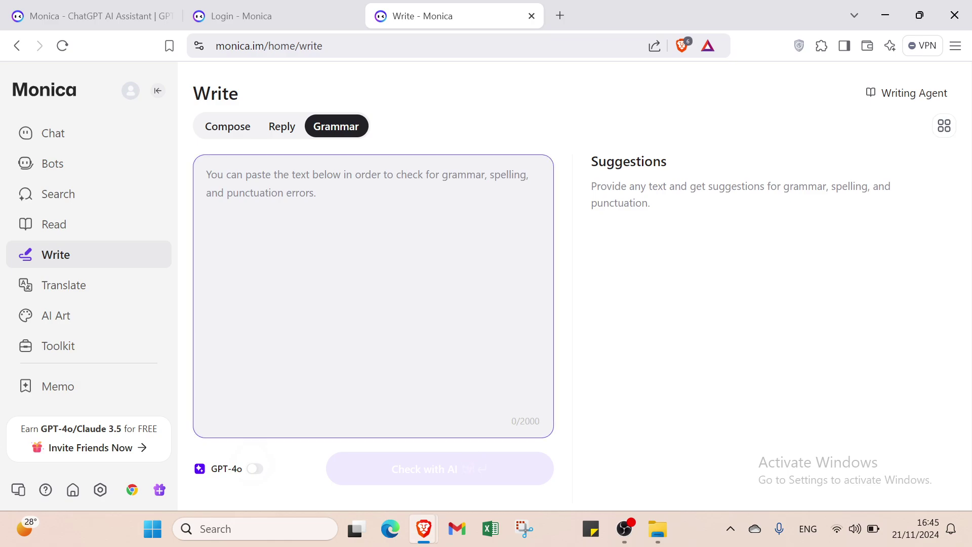
click(116, 285)
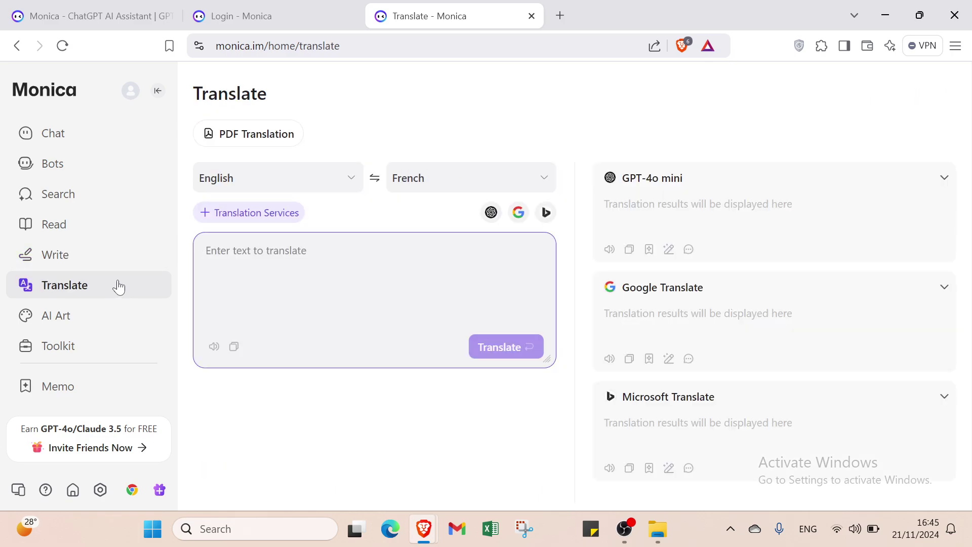
click(304, 189)
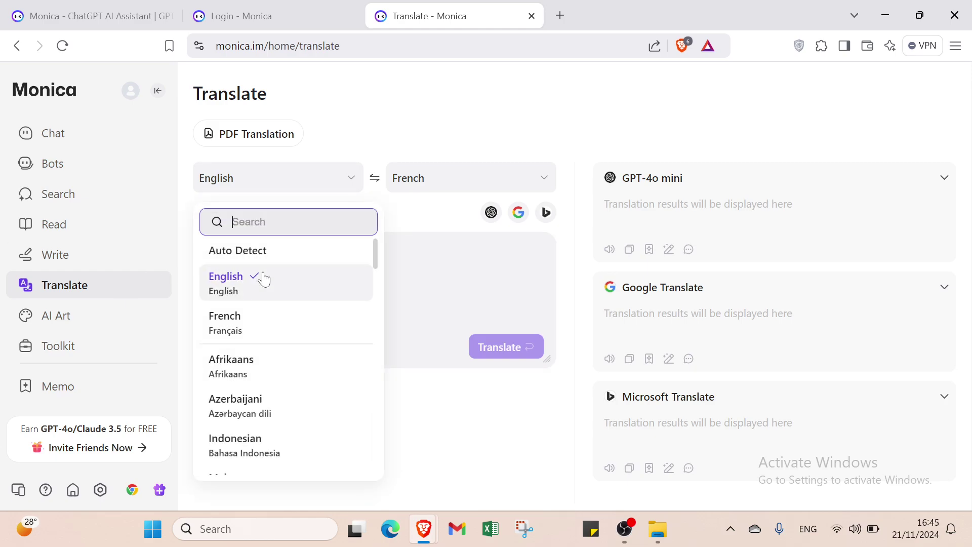
click(437, 184)
click(446, 186)
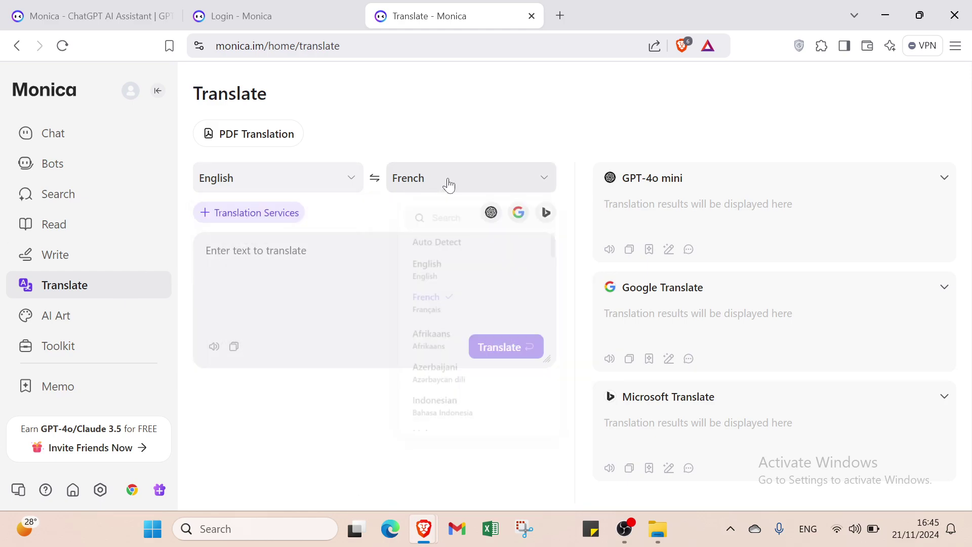
click(449, 186)
click(321, 234)
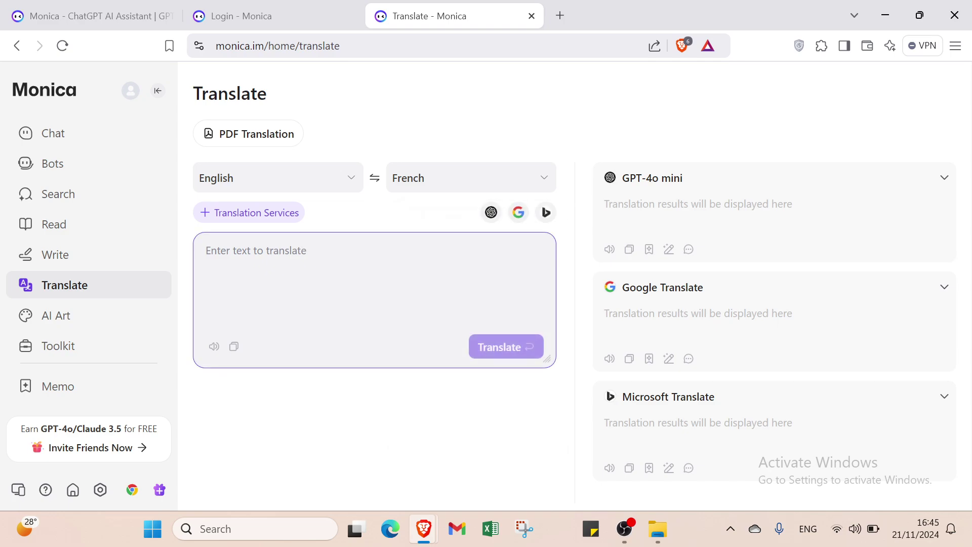
text(work)
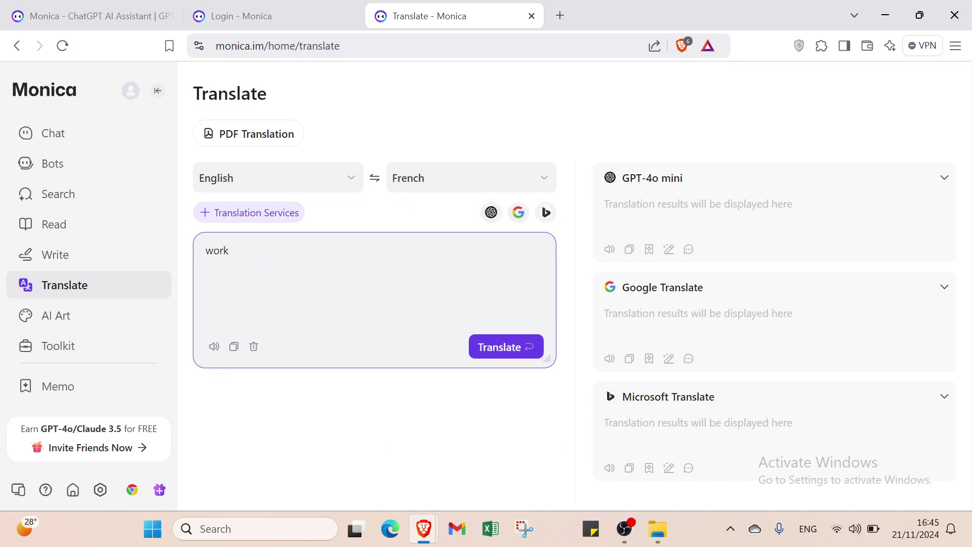
key(Return)
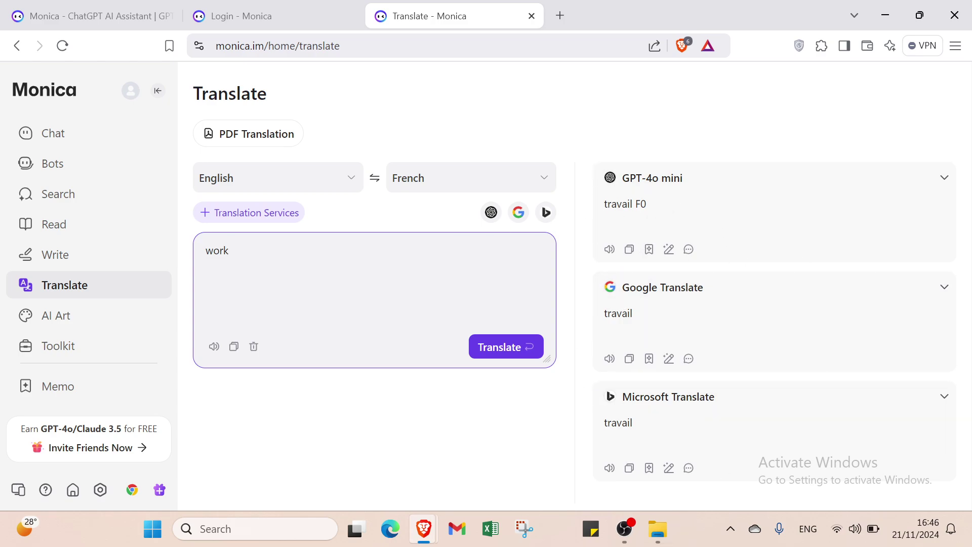
key(BackSpace)
key(BackSpace)
key(BackSpace)
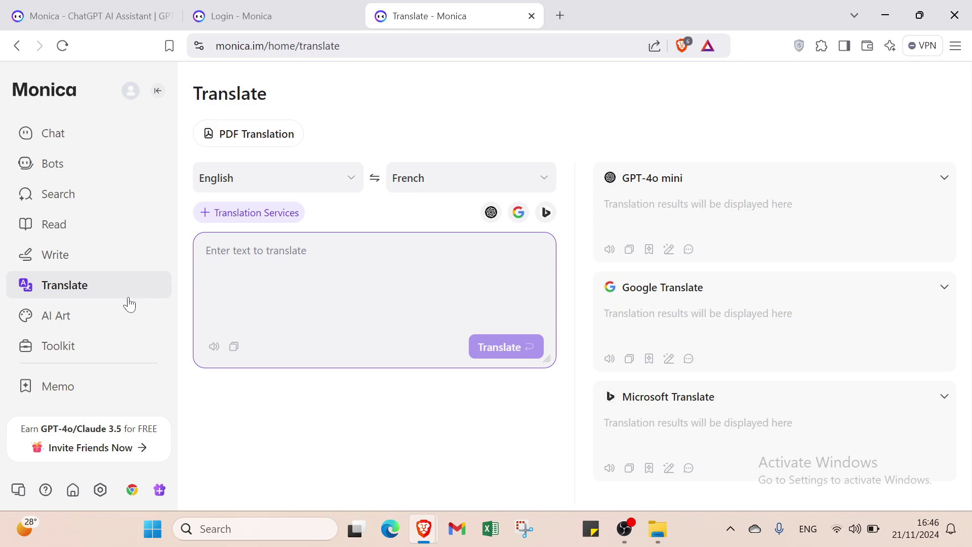
Open AI Art and scroll the Artist bot's earlier images down to the basketball player picture
click(122, 314)
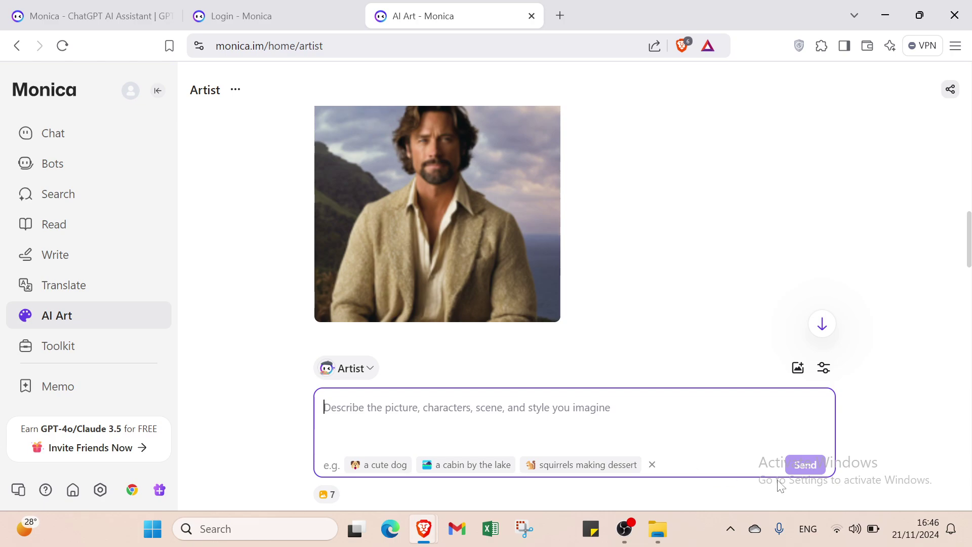
mouse_move(622, 345)
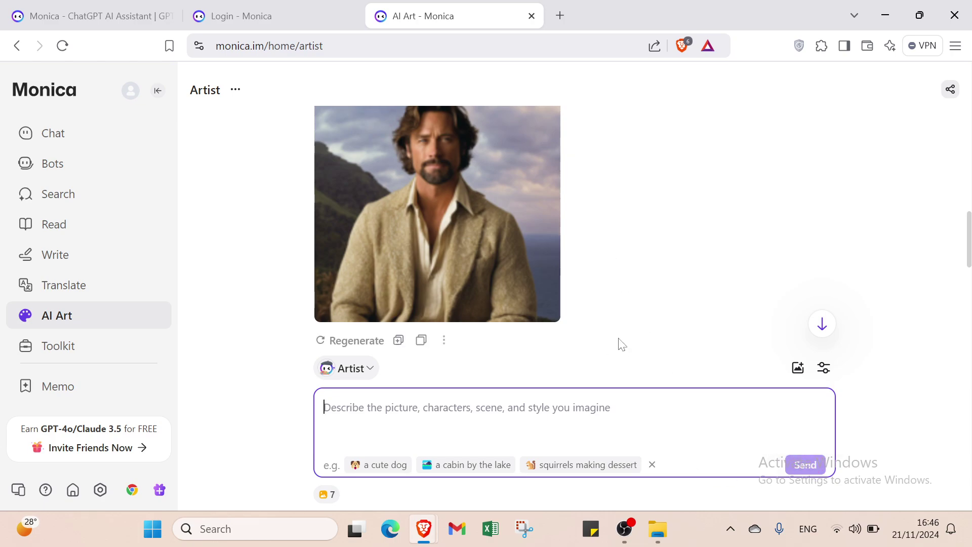
mouse_move(462, 338)
scroll(431, 339, up, 1)
scroll(431, 339, down, 5)
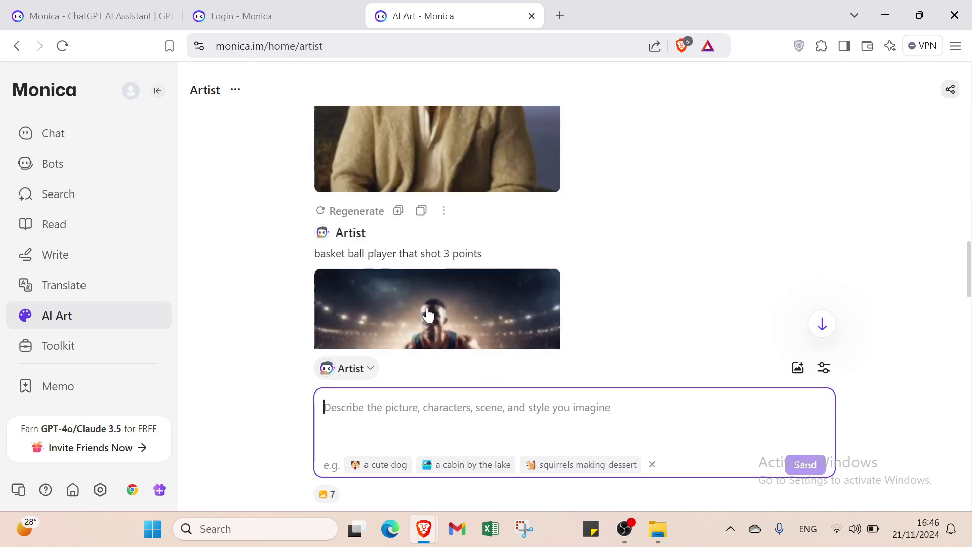
scroll(431, 339, down, 2)
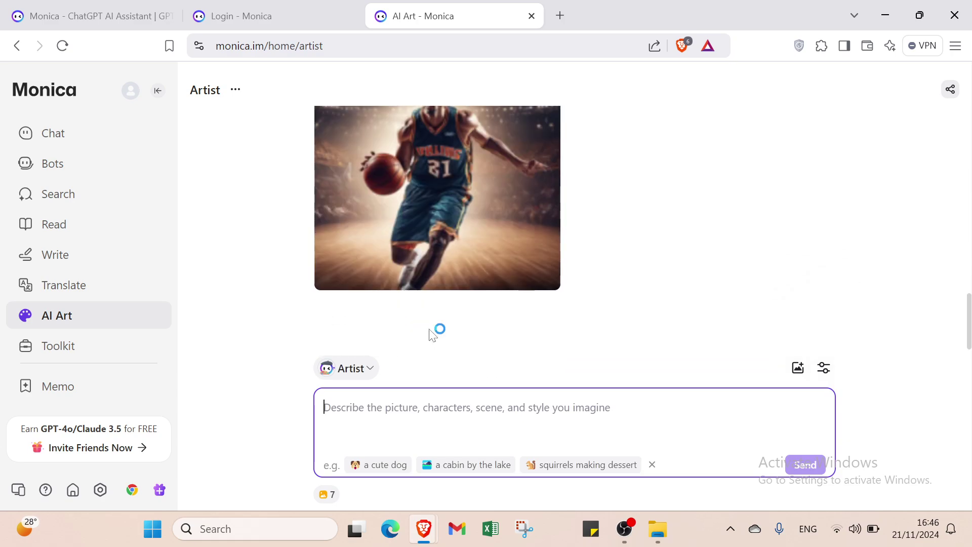
View the Toolkit's PDF Tools, then open Memo showing the Introducing Memo note
click(114, 346)
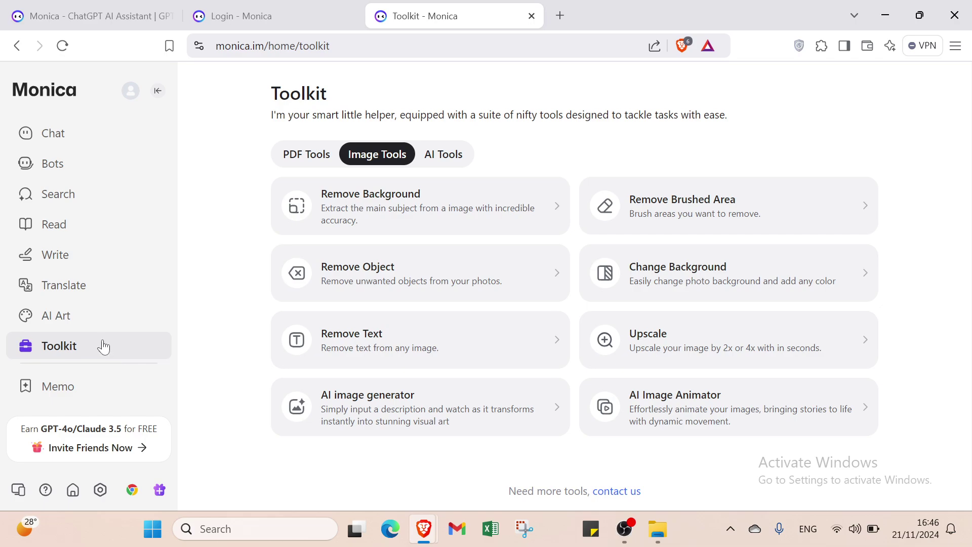
click(296, 156)
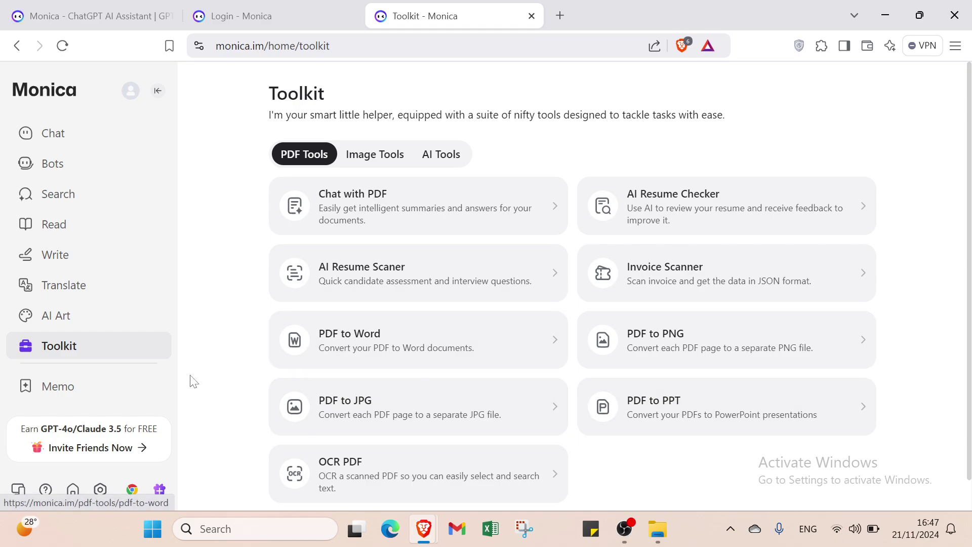
click(105, 391)
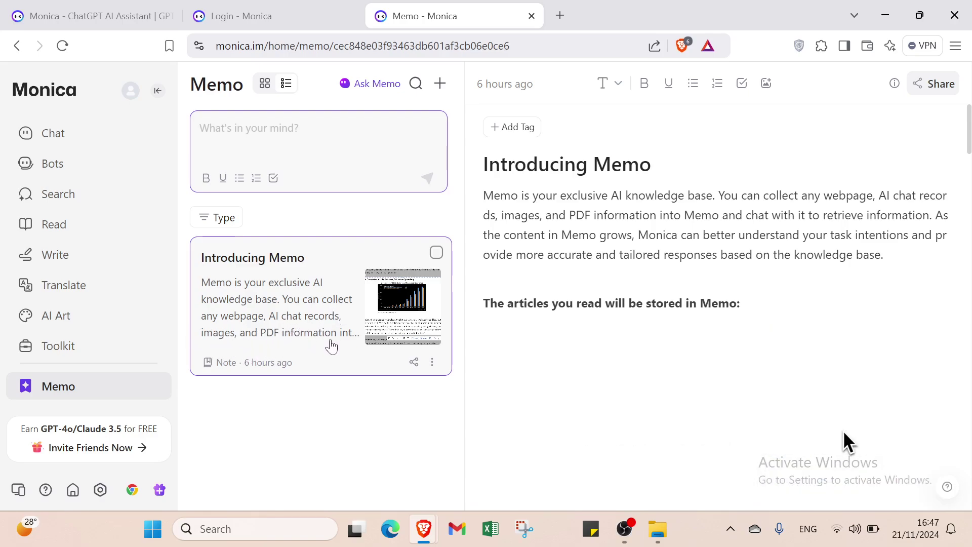
Start a new chat with the Monica bot, then return to the Monica homepage tab
click(97, 145)
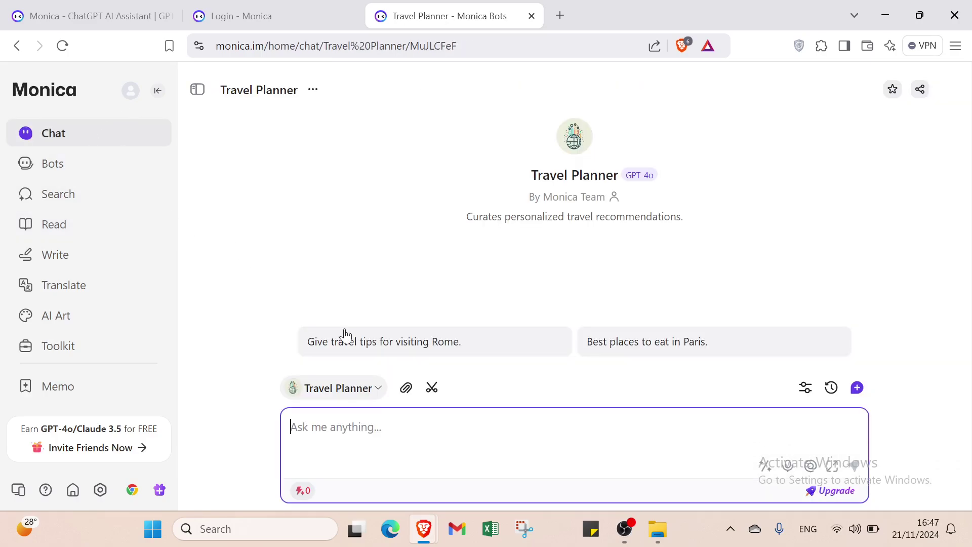
click(377, 391)
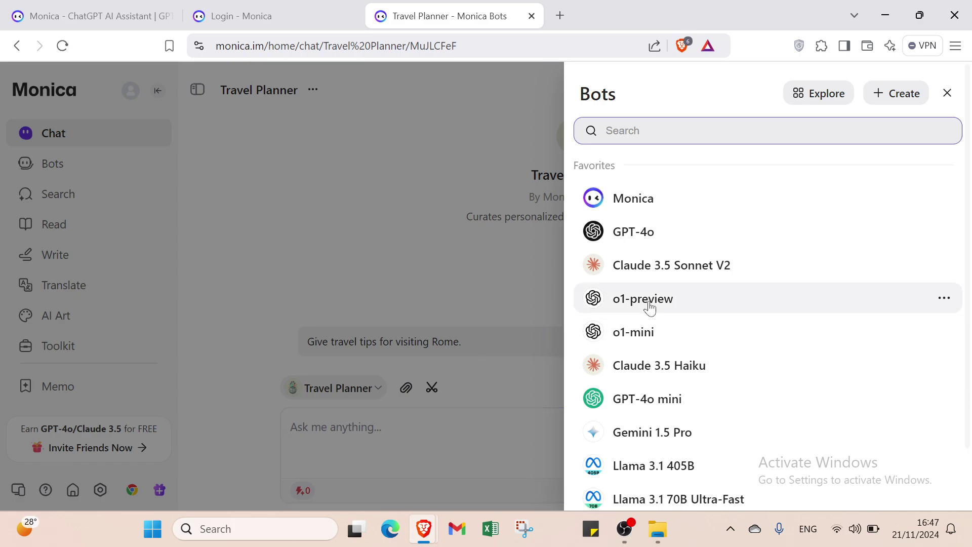
key(Return)
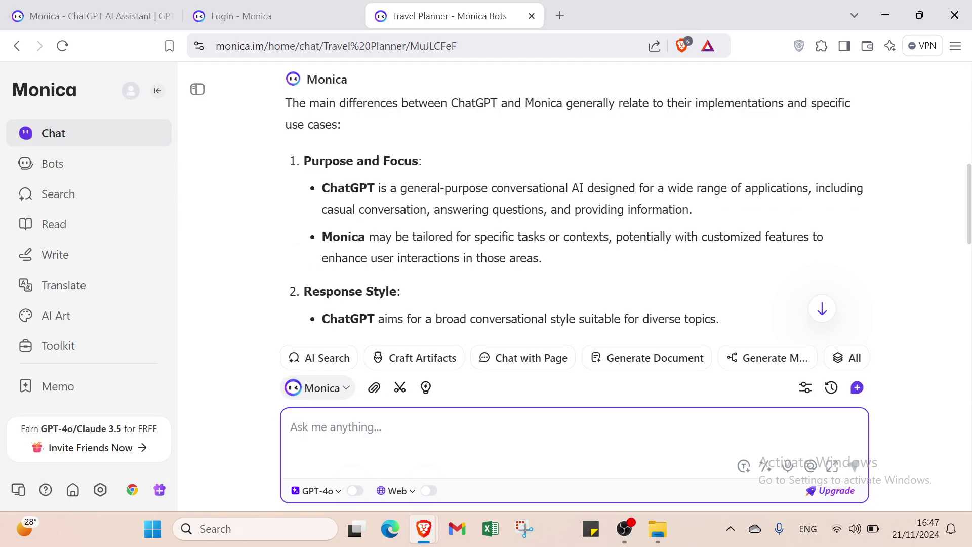
click(856, 388)
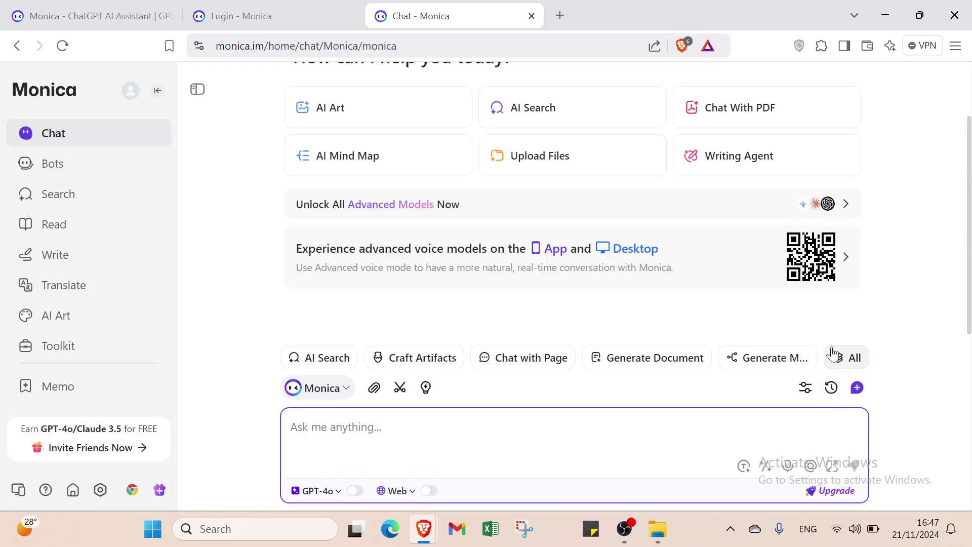
click(258, 15)
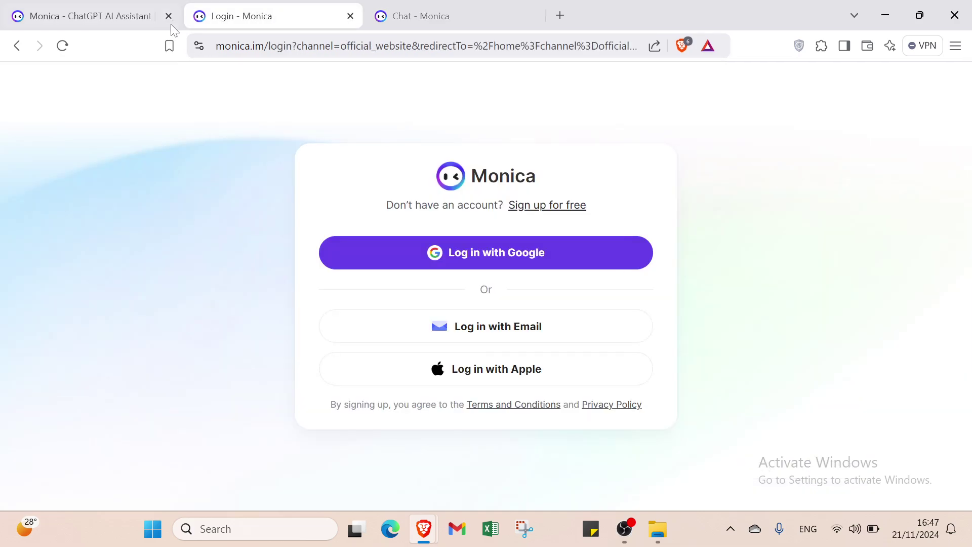
click(129, 15)
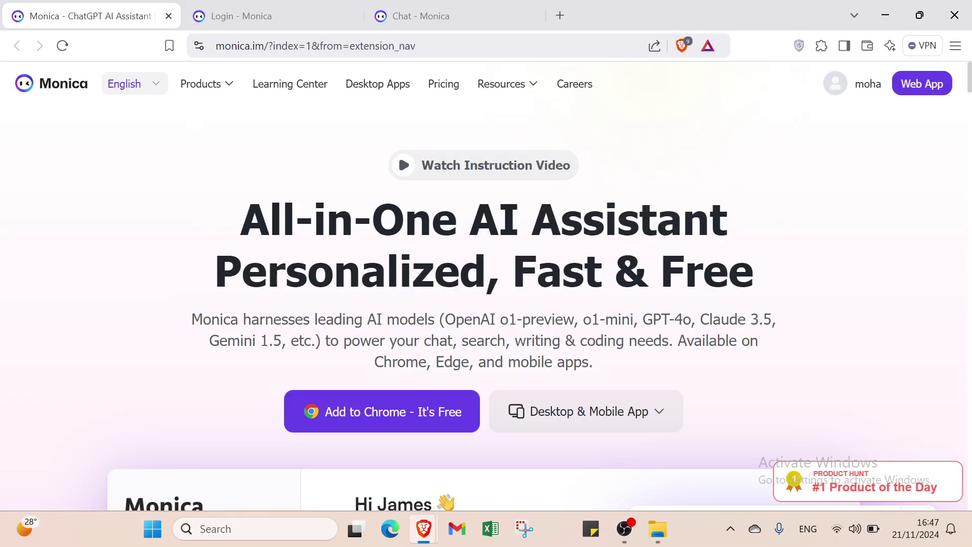